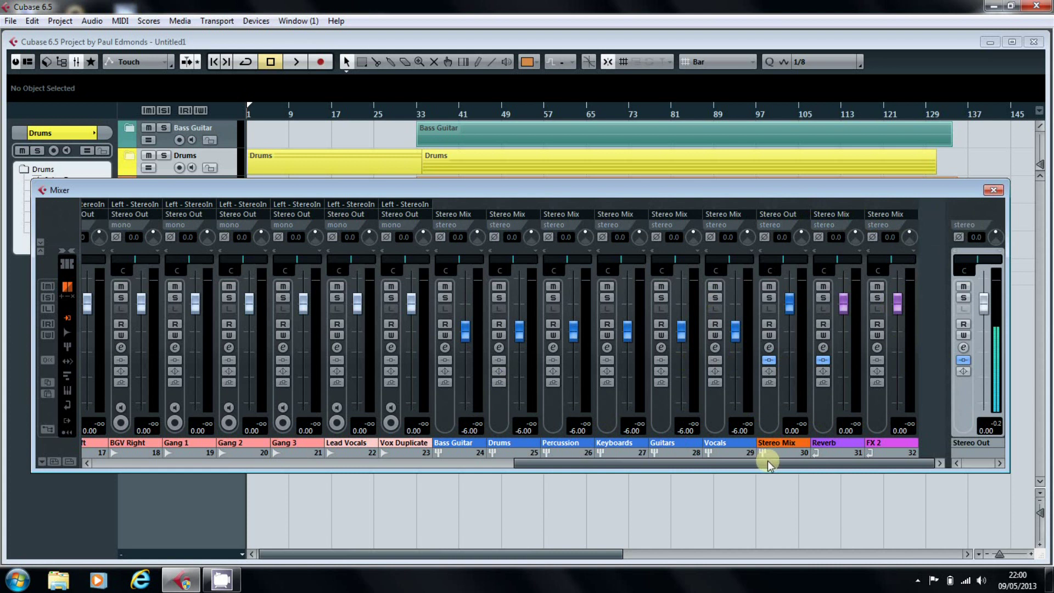
Step: Set the Organ channel's output to Groups > Stereo Mix and change its input from Stereo In to No Bus
left_click_drag(768, 466, 326, 474)
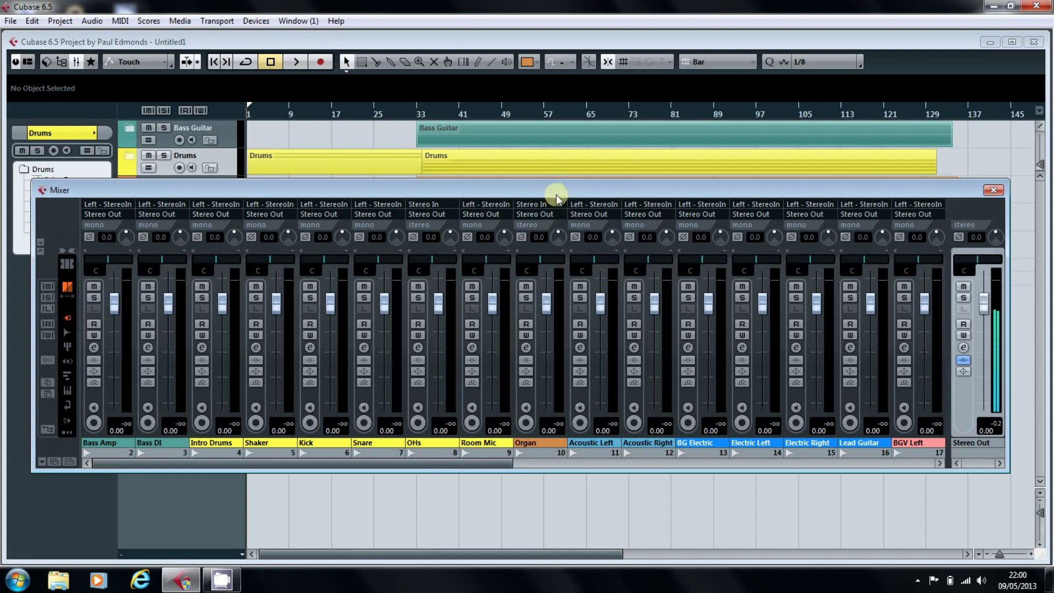
left_click(537, 214)
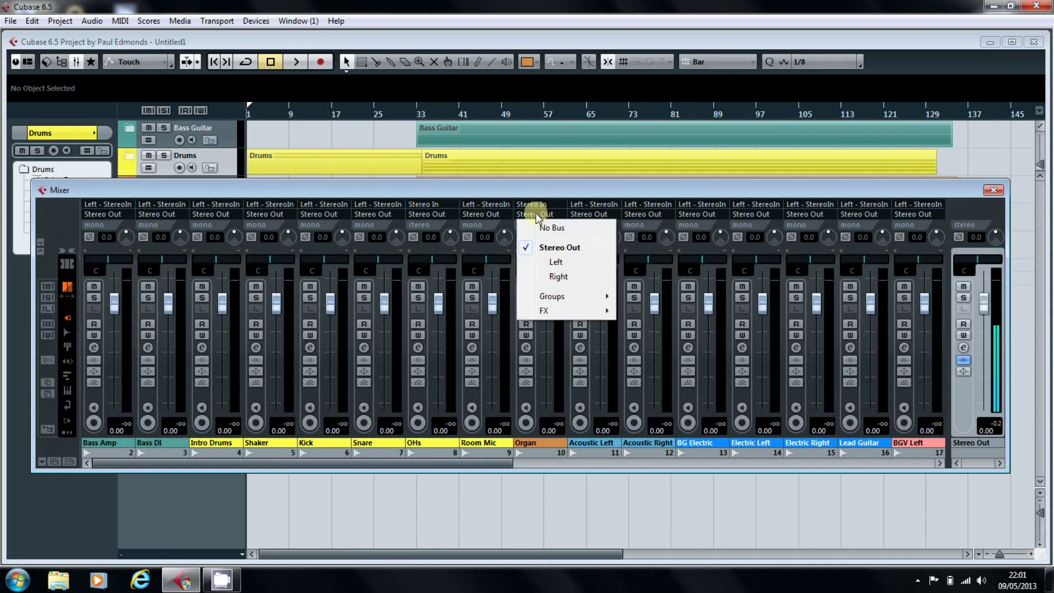
mouse_move(564, 302)
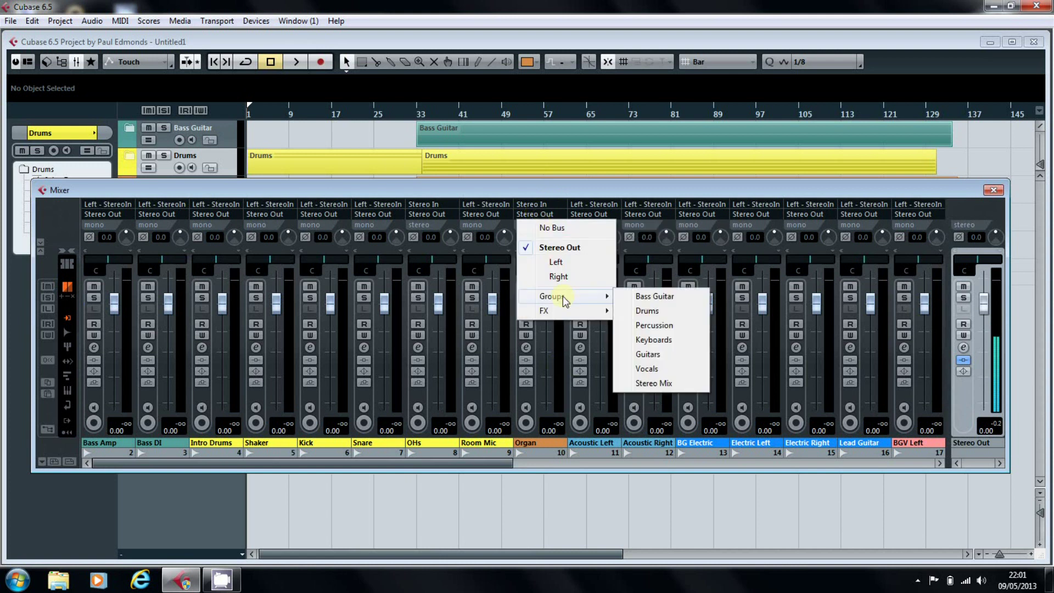
left_click(648, 388)
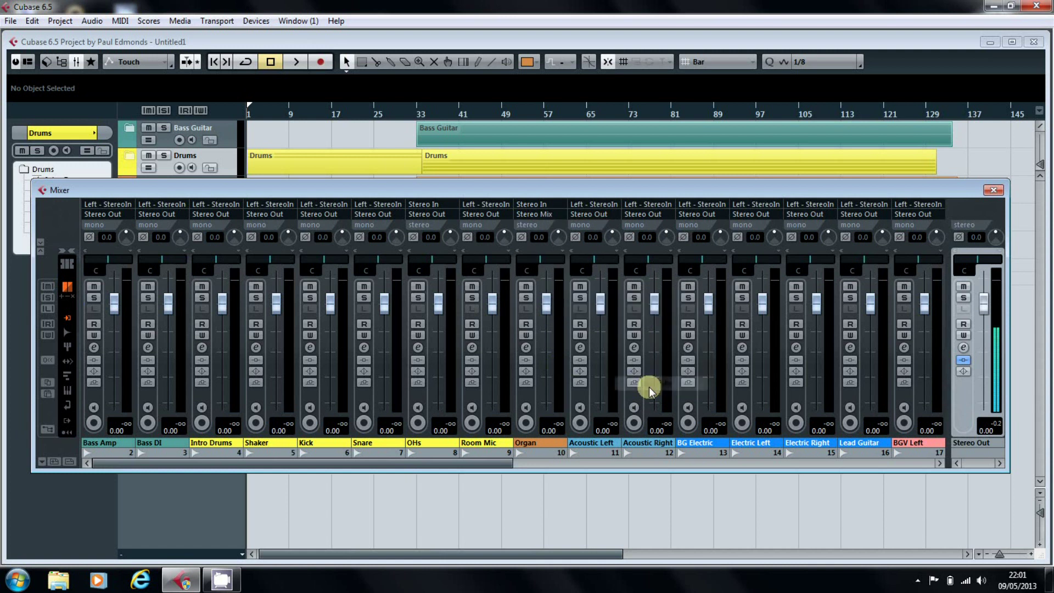
left_click(548, 205)
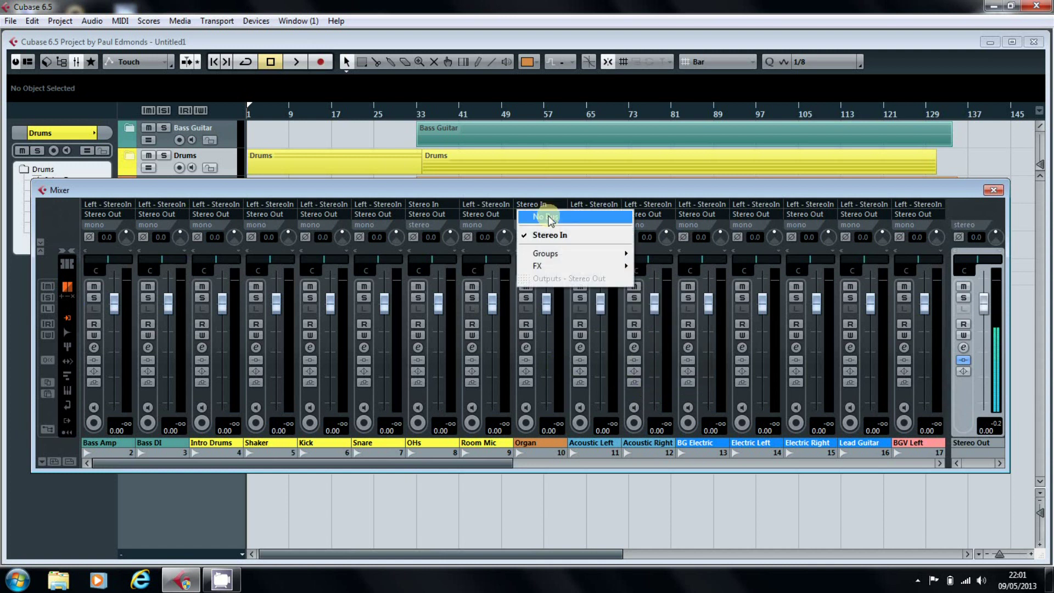
left_click(548, 217)
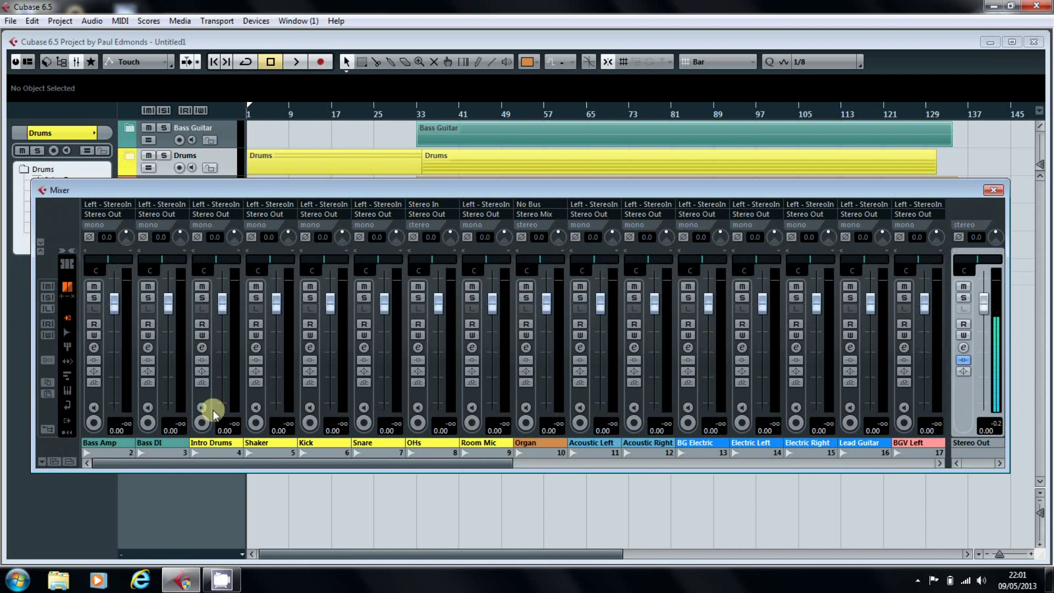
Step: Select Bass Amp and Bass DI together and route both outputs to the Bass Guitar group
left_click(95, 395)
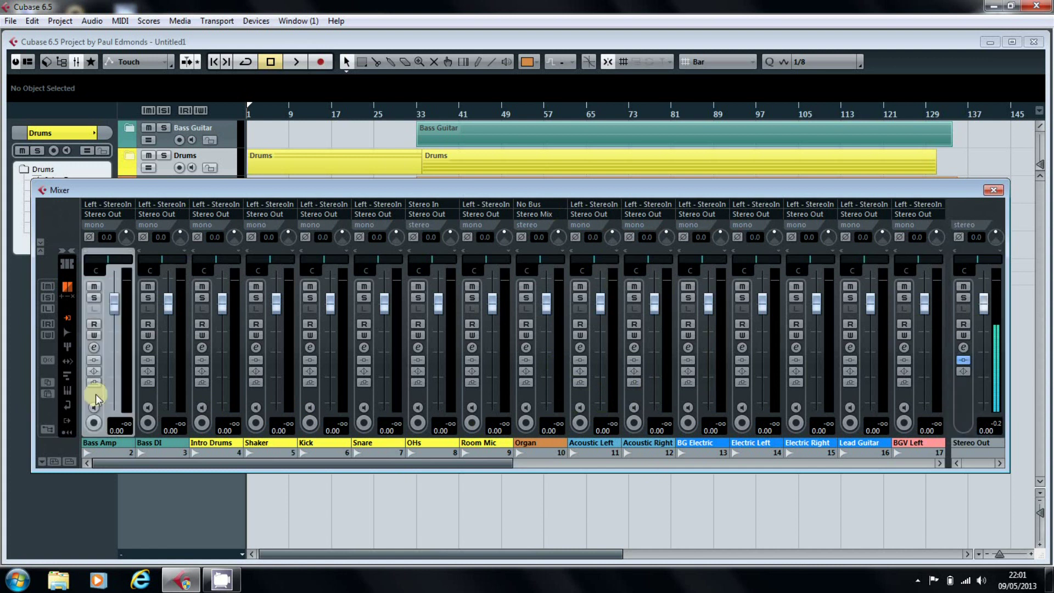
left_click(143, 394, "ctrl")
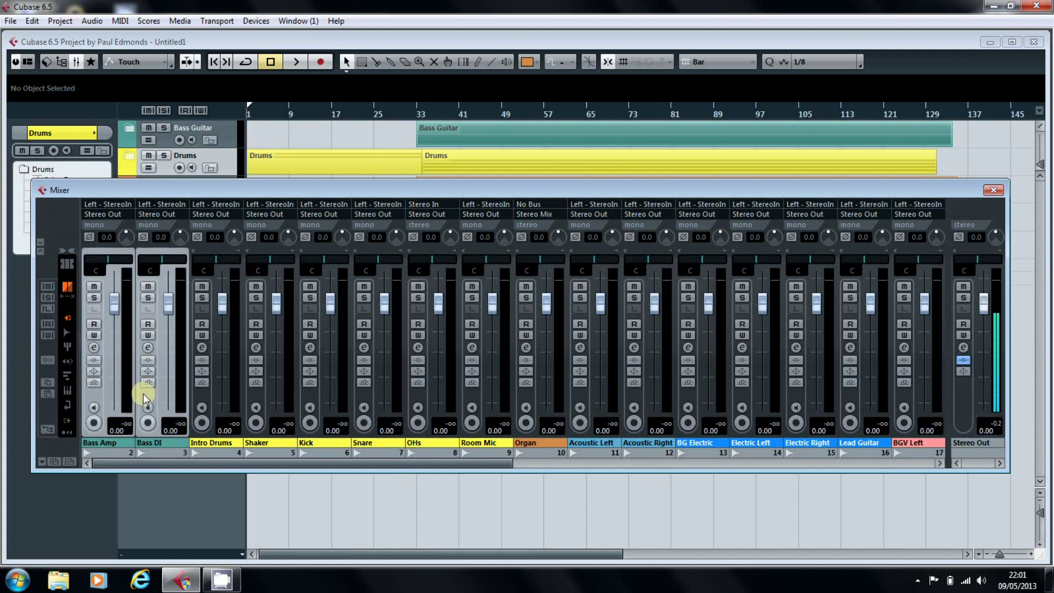
left_click(118, 212)
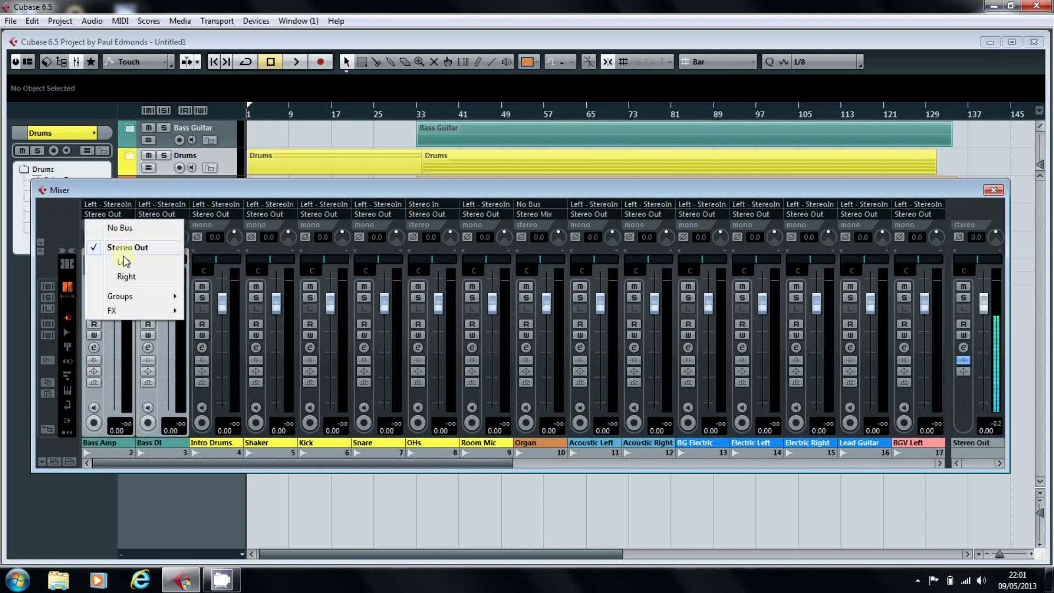
mouse_move(131, 294)
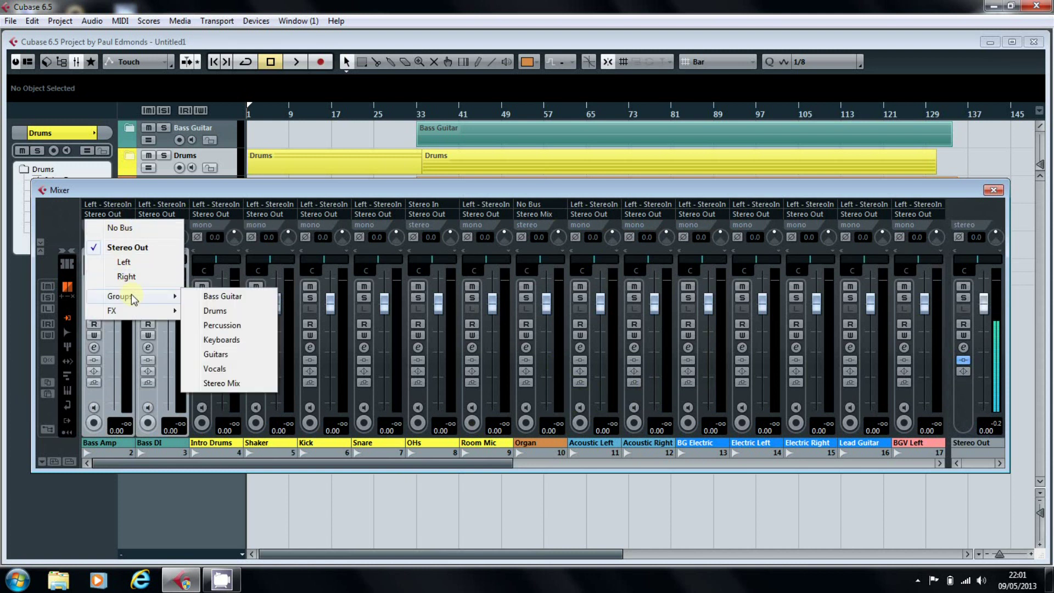
left_click(218, 299)
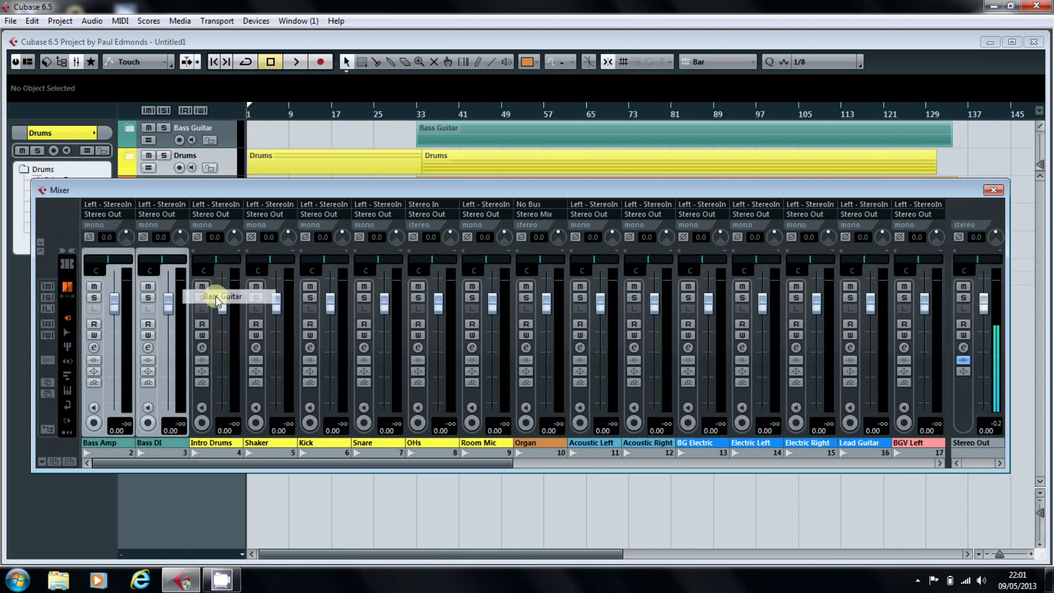
Step: Set the inputs of both bass channels to No Bus
left_click(125, 202)
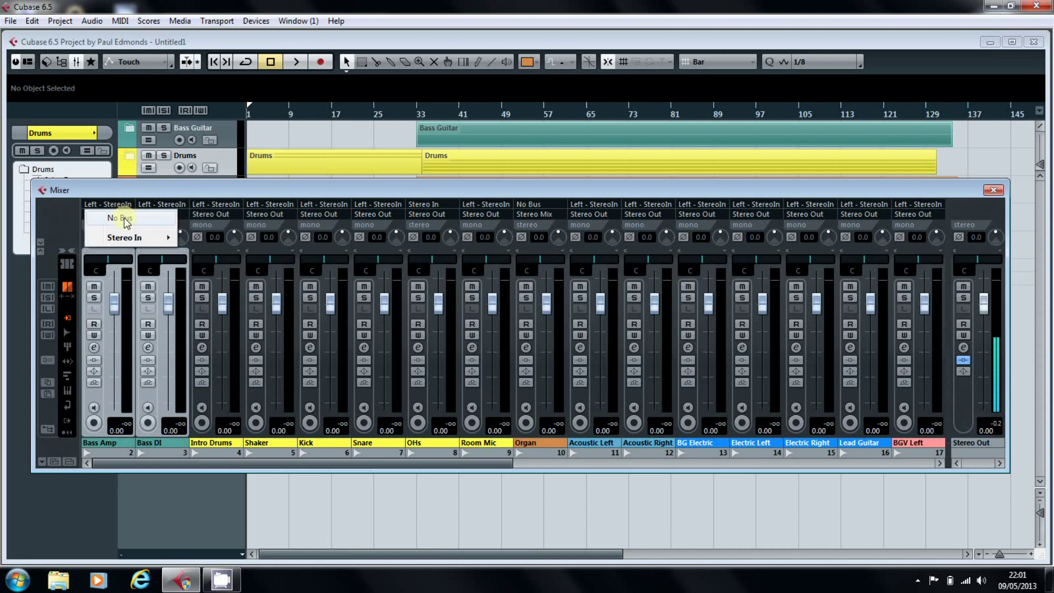
left_click(125, 219)
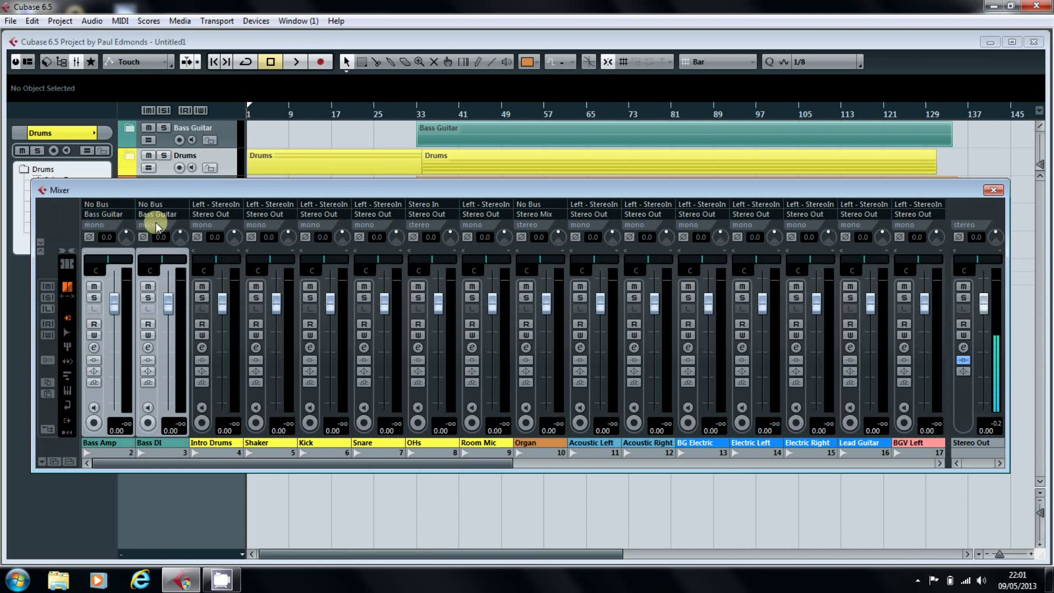
left_click(204, 396)
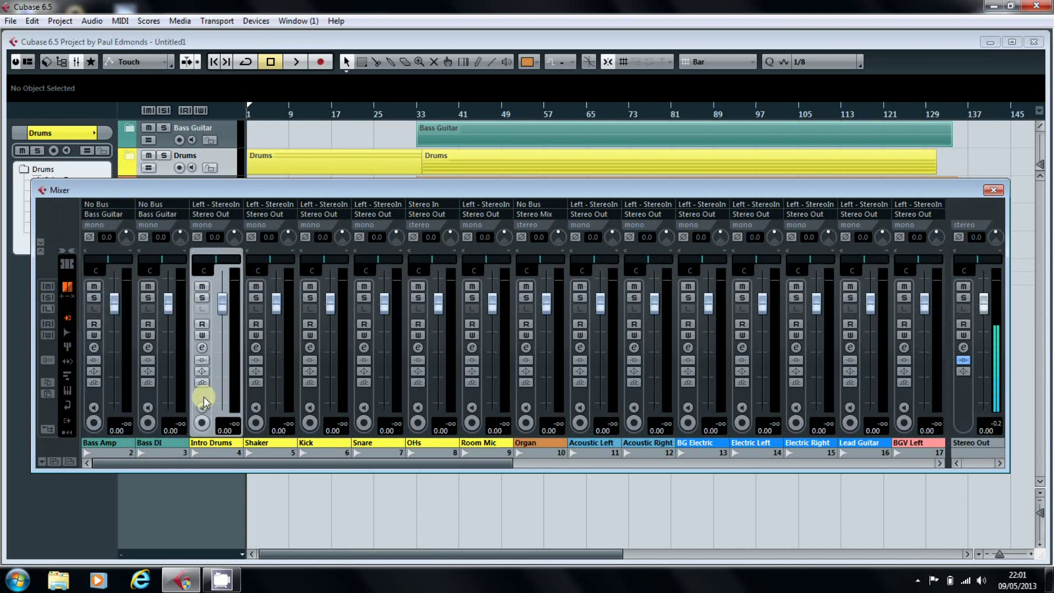
Step: Extend the selection through Room Mic, set those drum inputs to No Bus, and route their outputs to Drums
left_click(471, 396, "shift")
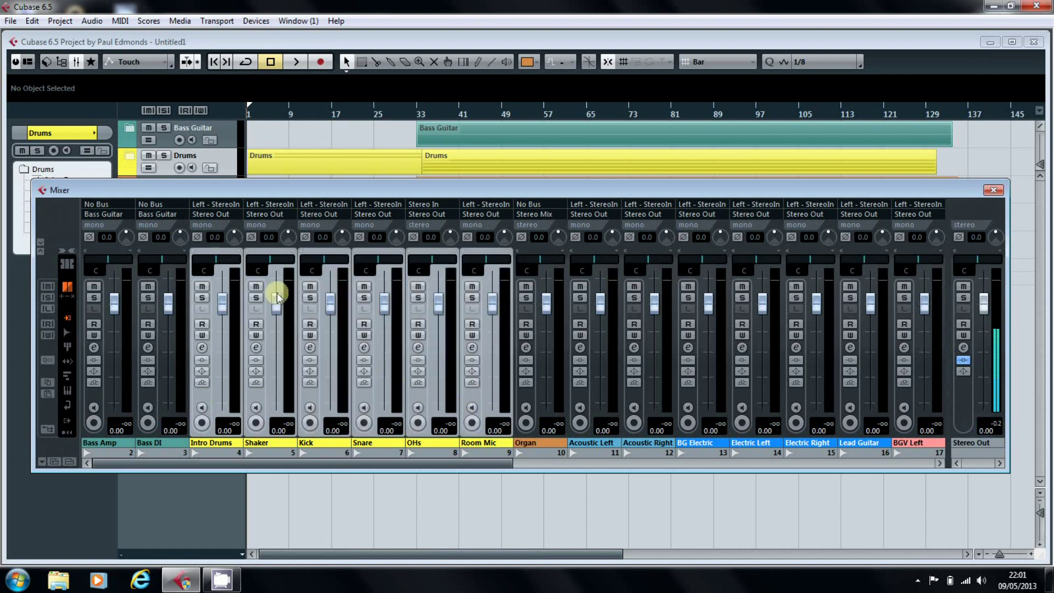
left_click(226, 204)
left_click(227, 218)
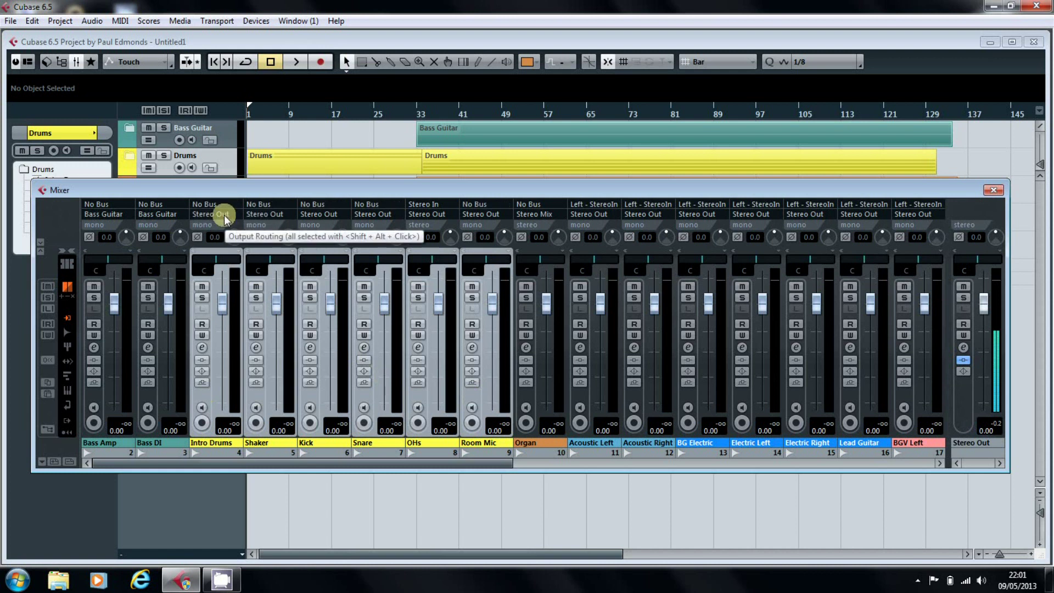
left_click(224, 215)
mouse_move(239, 303)
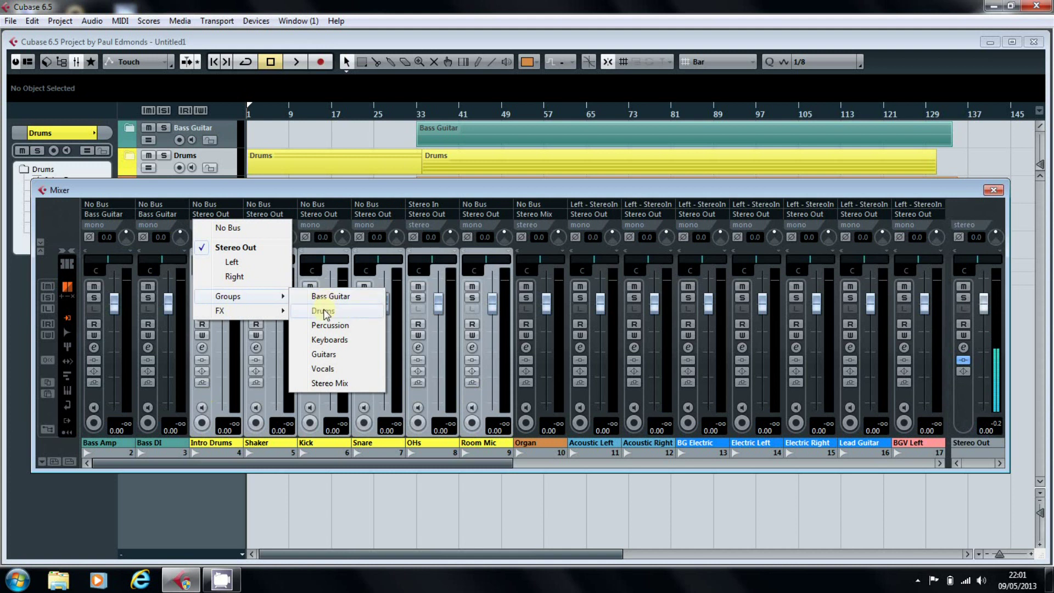
left_click(326, 309)
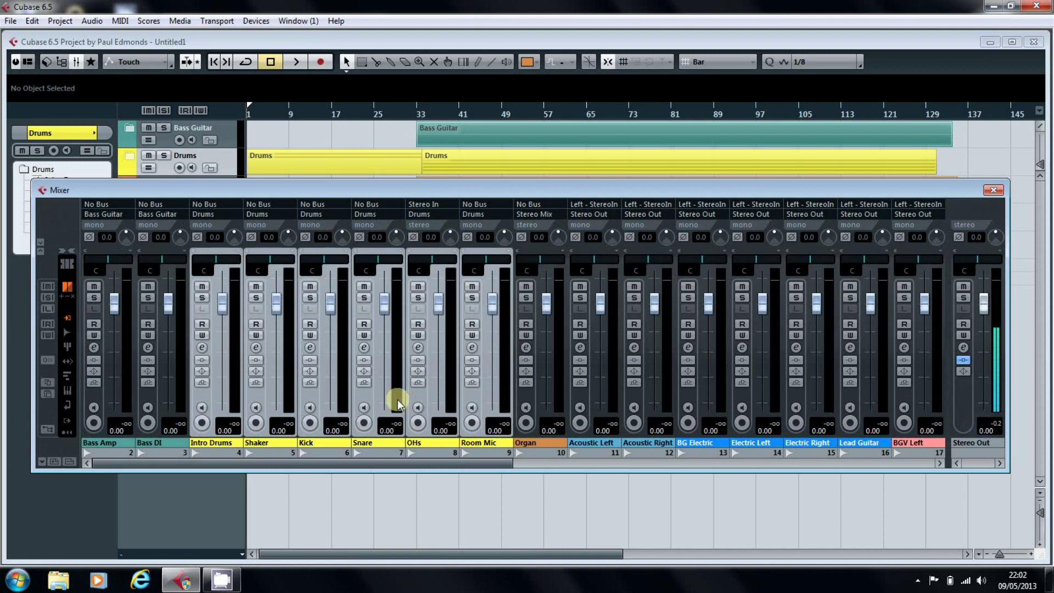
Step: Set the OHs channel's input to No Bus
left_click(425, 395)
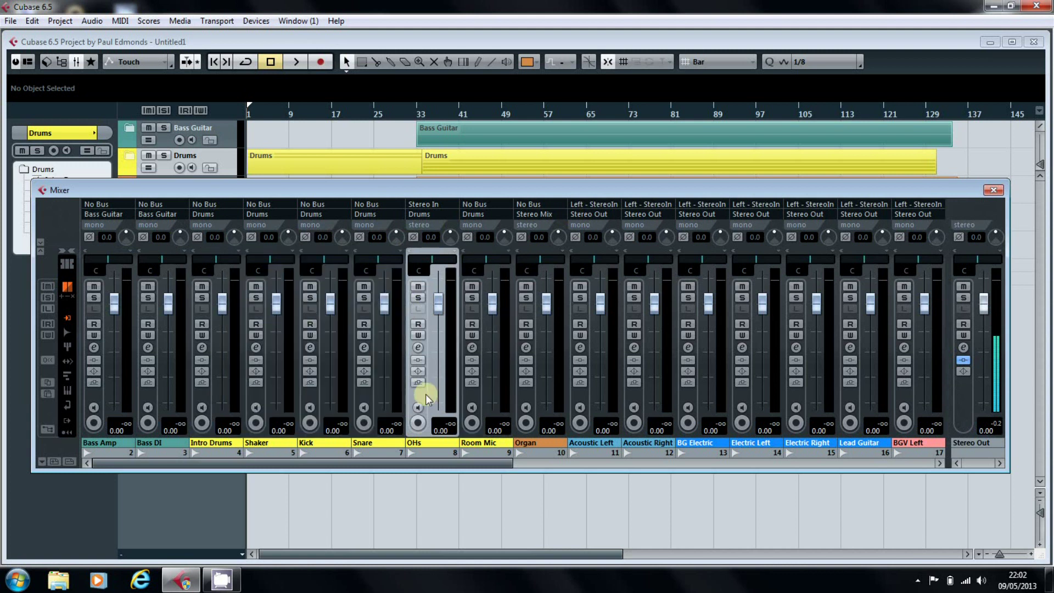
left_click(424, 206)
left_click(428, 219)
Step: Set the six guitar channels from Acoustic Left to Lead Guitar to No Bus input and Guitars group output
left_click_drag(463, 465, 601, 485)
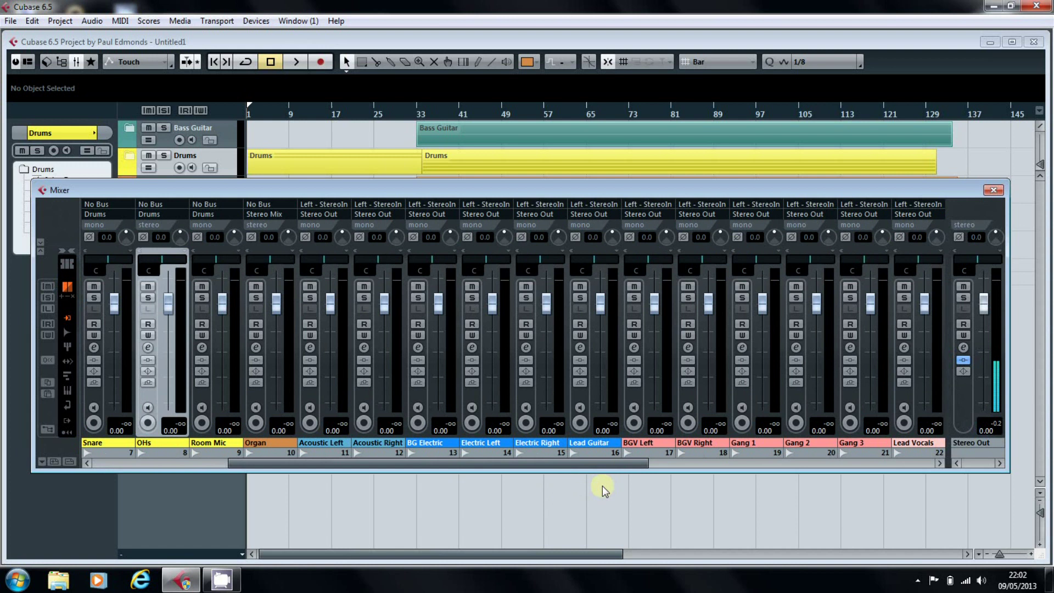
left_click(314, 394)
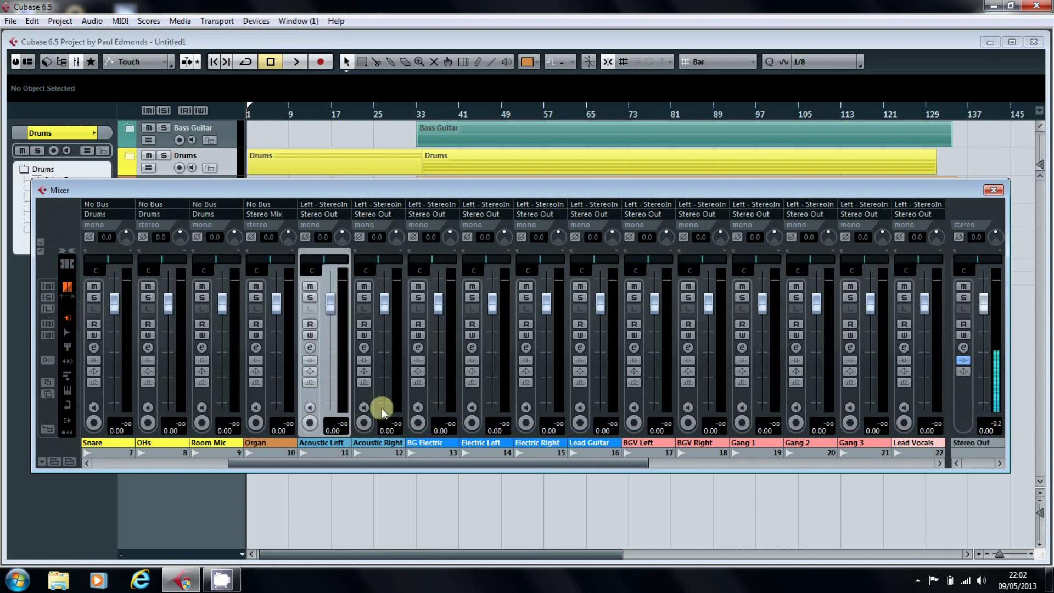
left_click(578, 391, "shift")
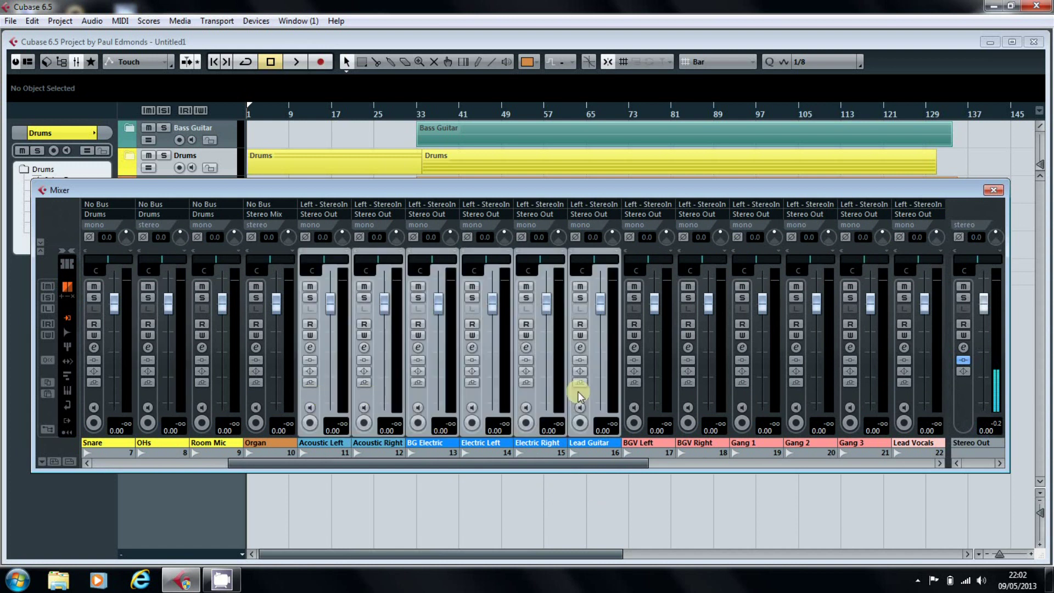
left_click(328, 203)
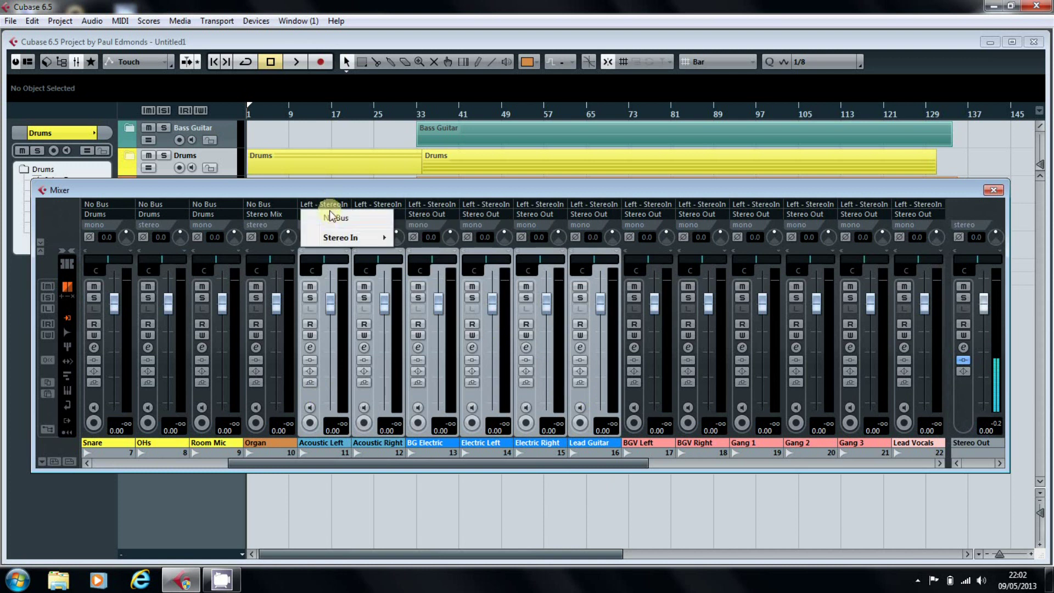
left_click(329, 207, "alt+shift")
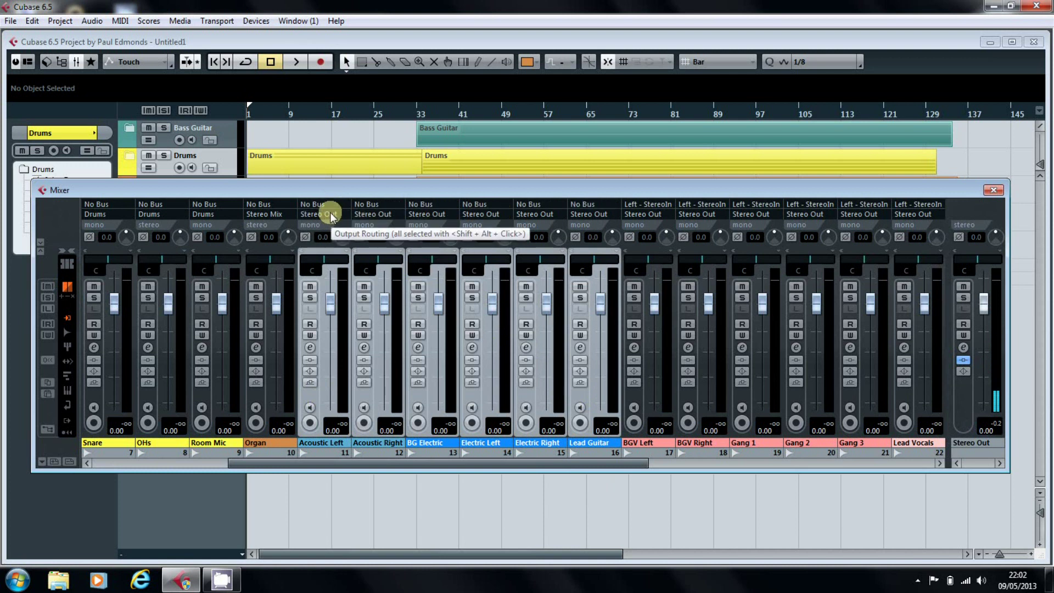
left_click(330, 213)
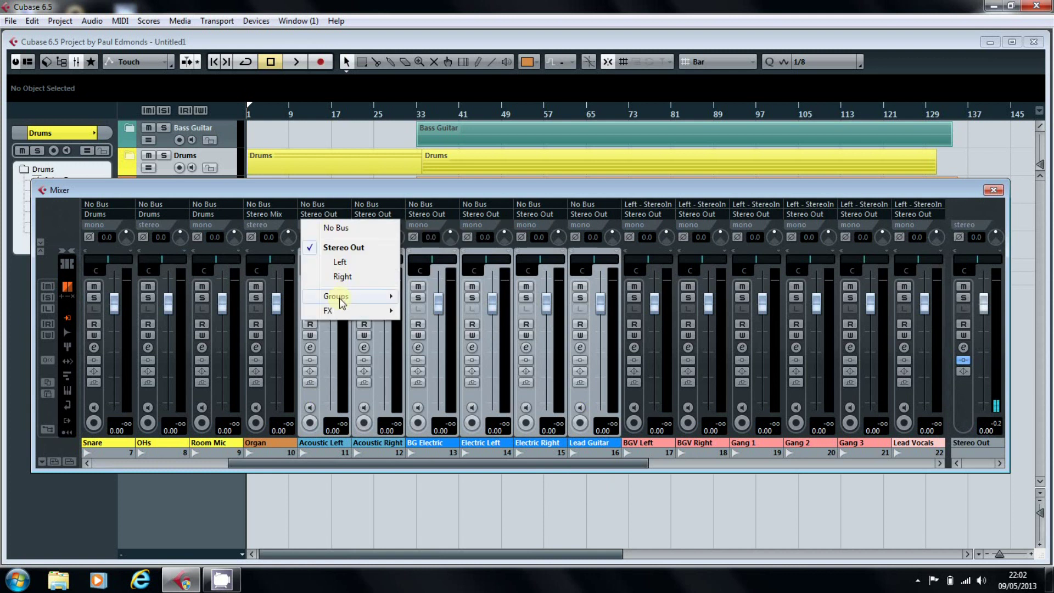
mouse_move(401, 300)
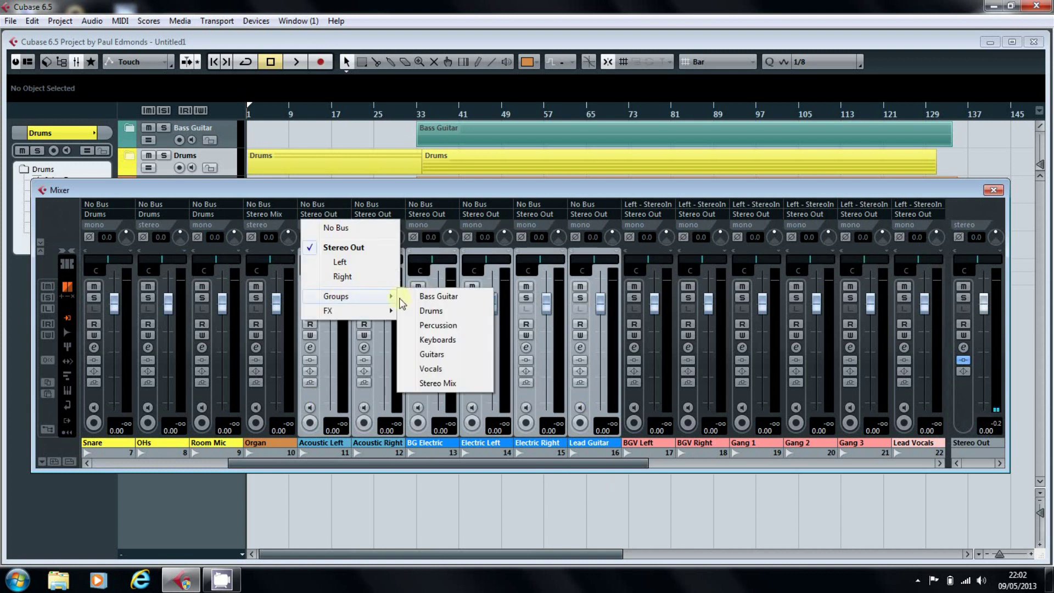
left_click(453, 355, "alt+shift")
left_click_drag(435, 464, 599, 475)
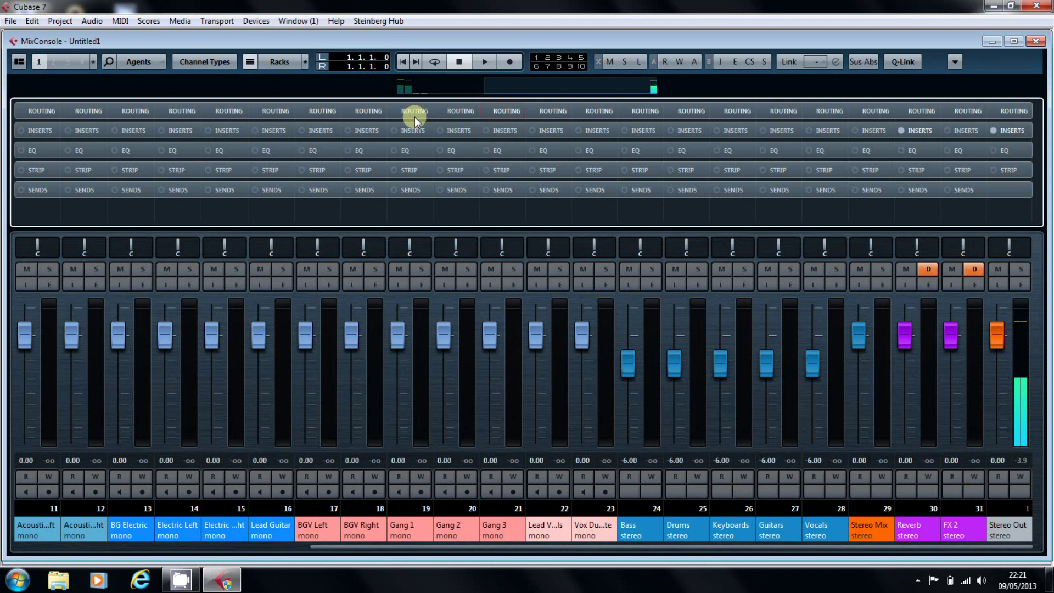
Step: Show the MixConsole routing slots, then set Organ's input to No Bus and its output to Keyboards
left_click(372, 110)
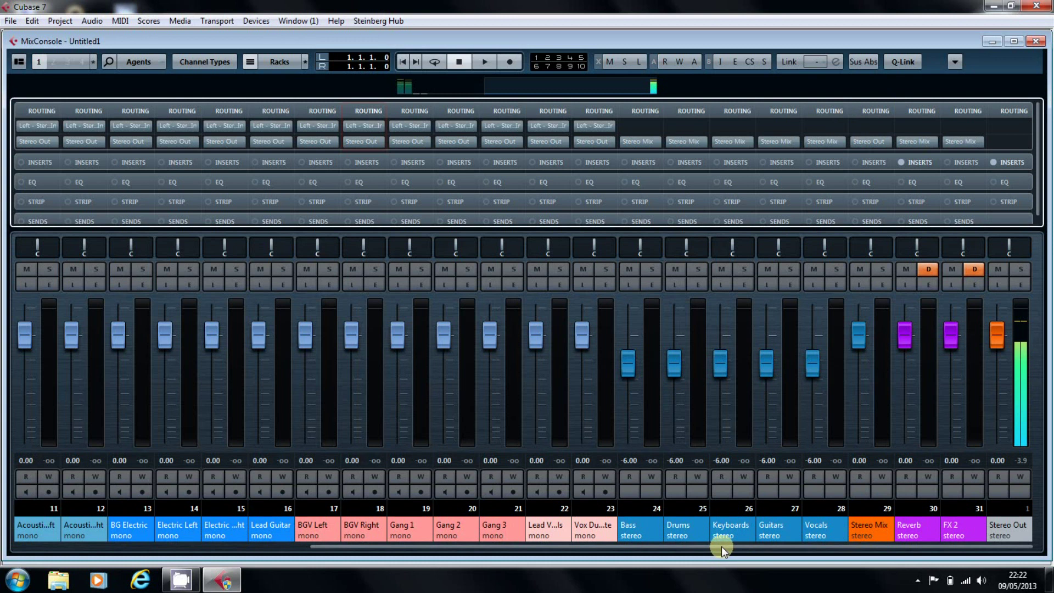
left_click_drag(721, 547, 344, 567)
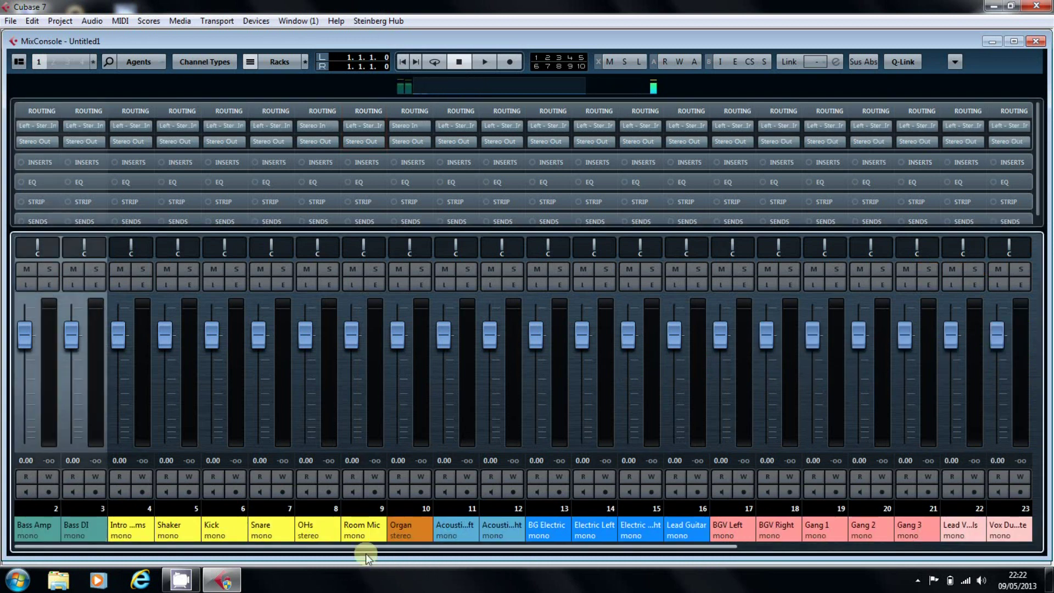
left_click(423, 127)
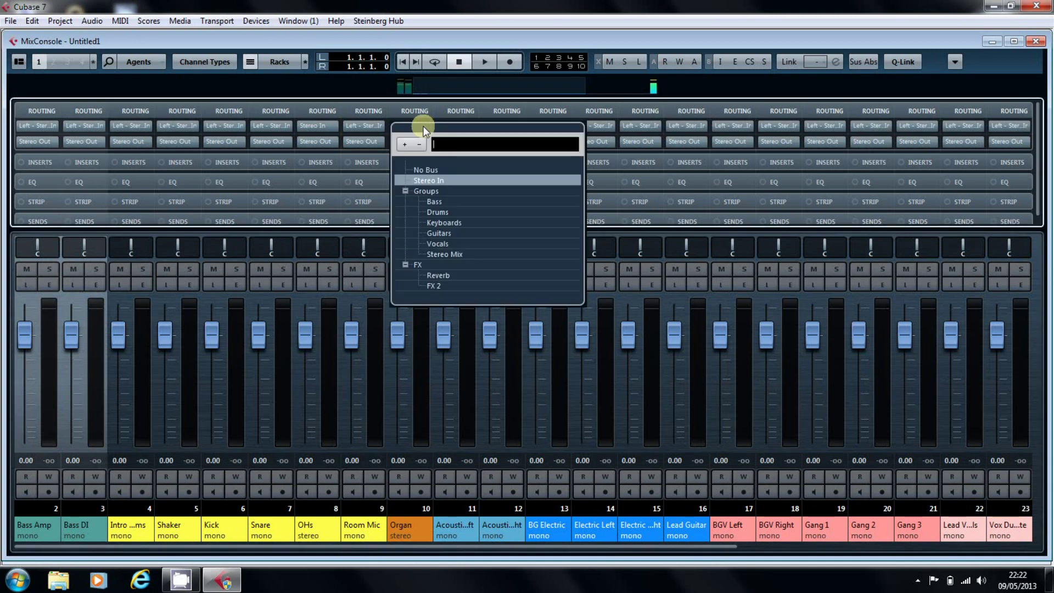
left_click(434, 169)
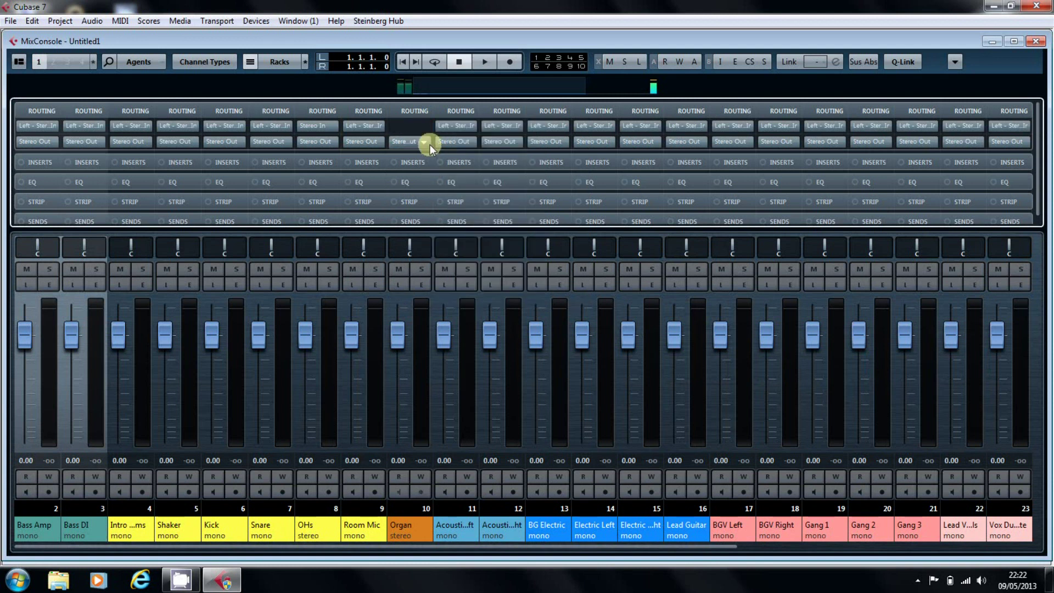
left_click(424, 142)
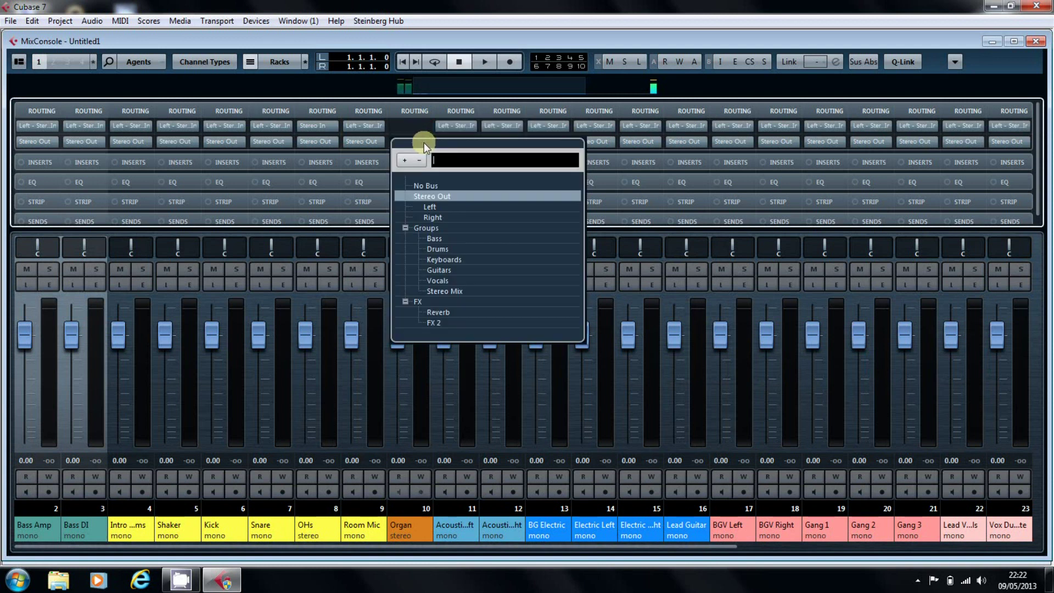
left_click(443, 259)
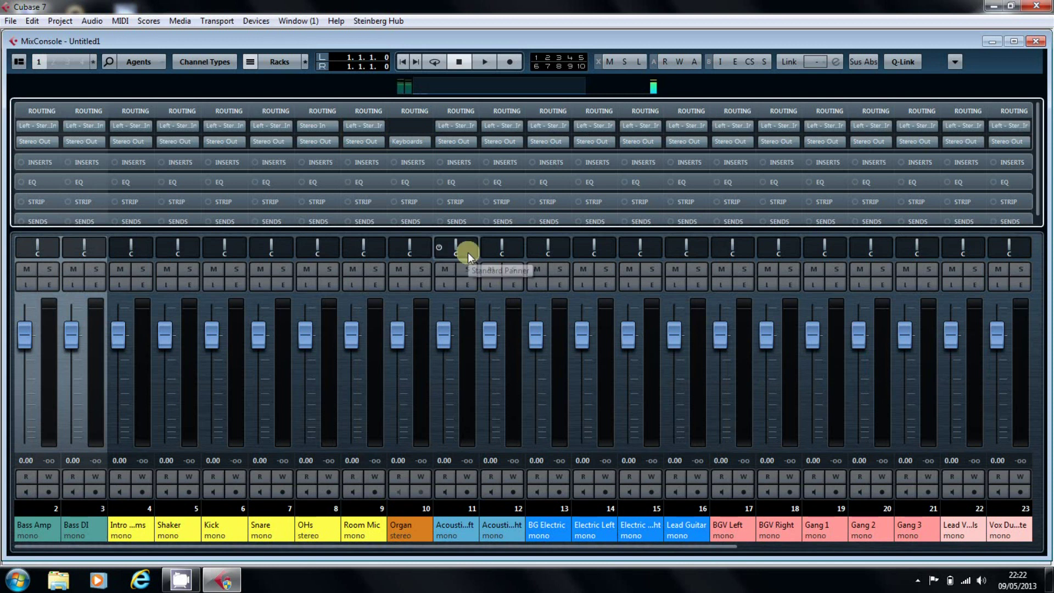
left_click(36, 401)
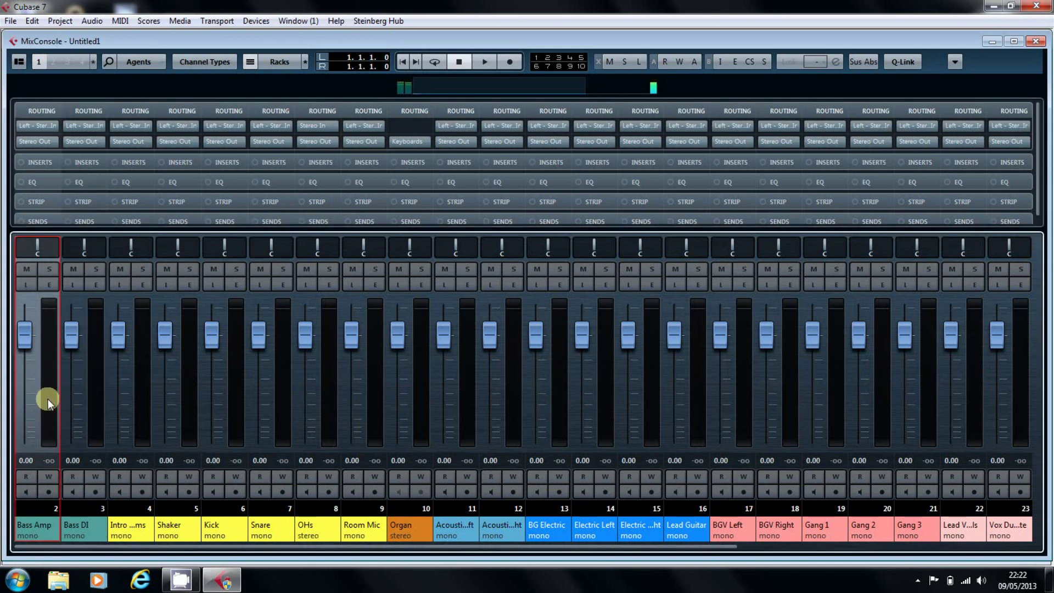
Step: With Bass Amp and Bass DI selected, set both inputs to No Bus and both outputs to the Bass group
left_click(99, 398, "ctrl")
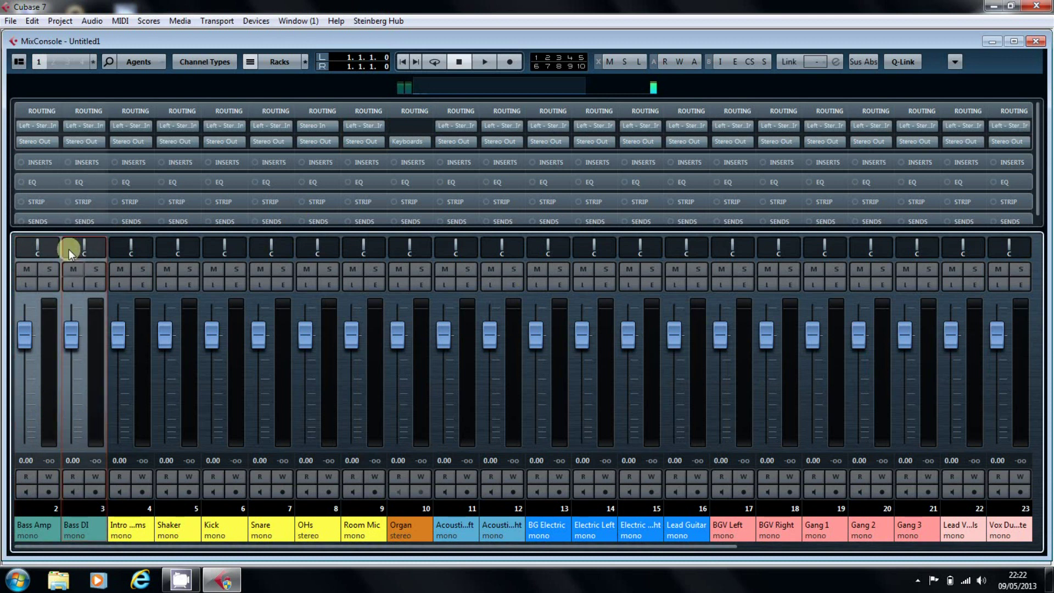
left_click(52, 127)
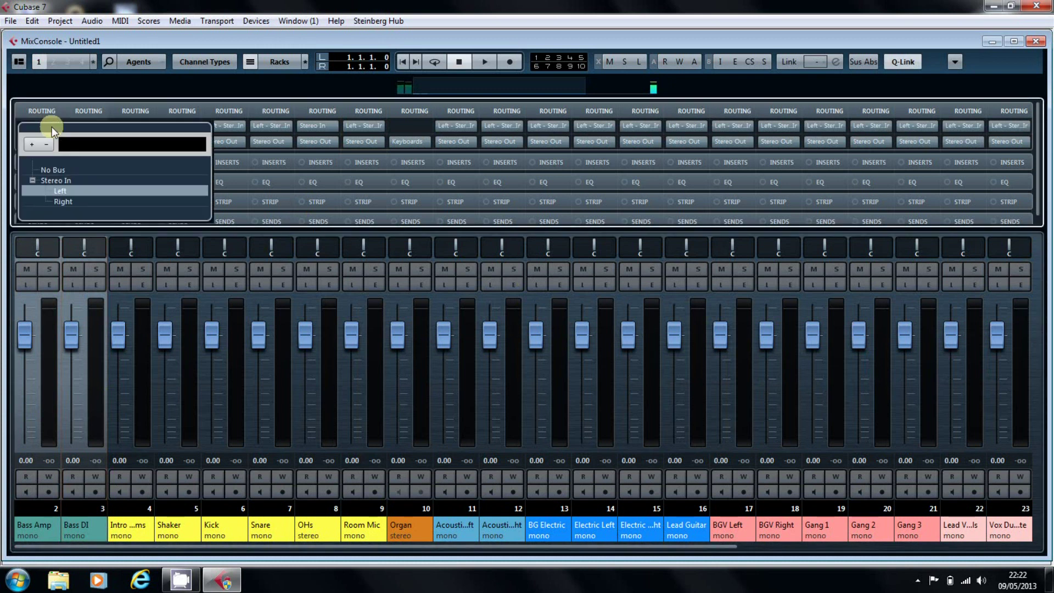
left_click(56, 169)
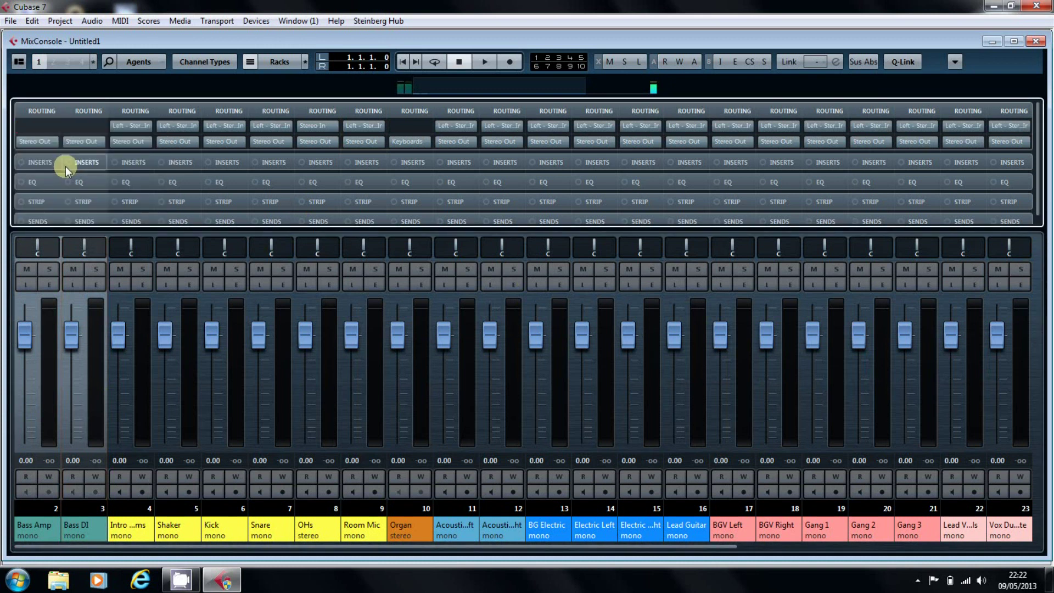
left_click(50, 142)
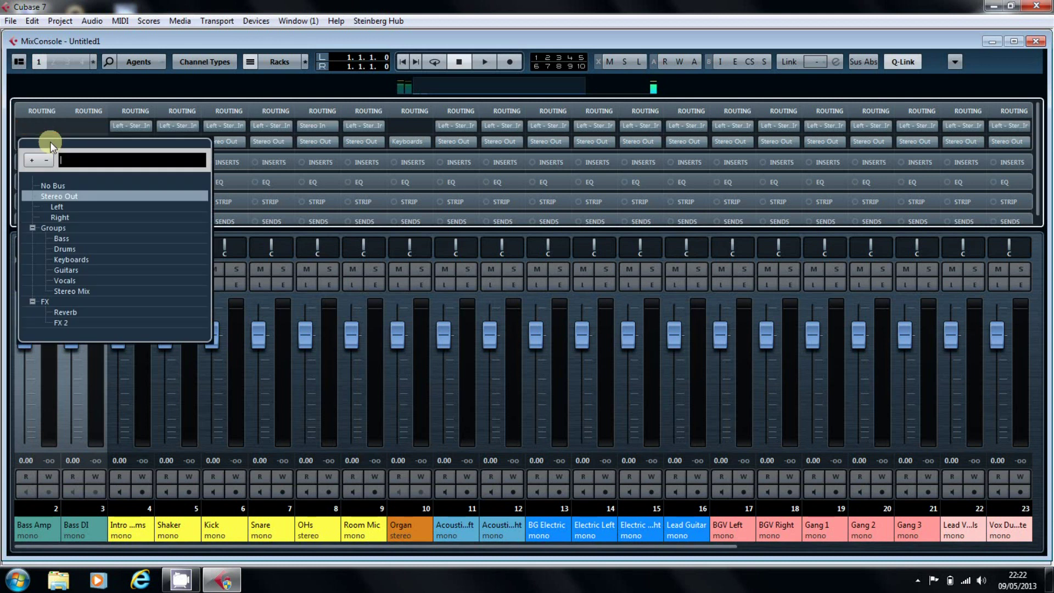
left_click(60, 240)
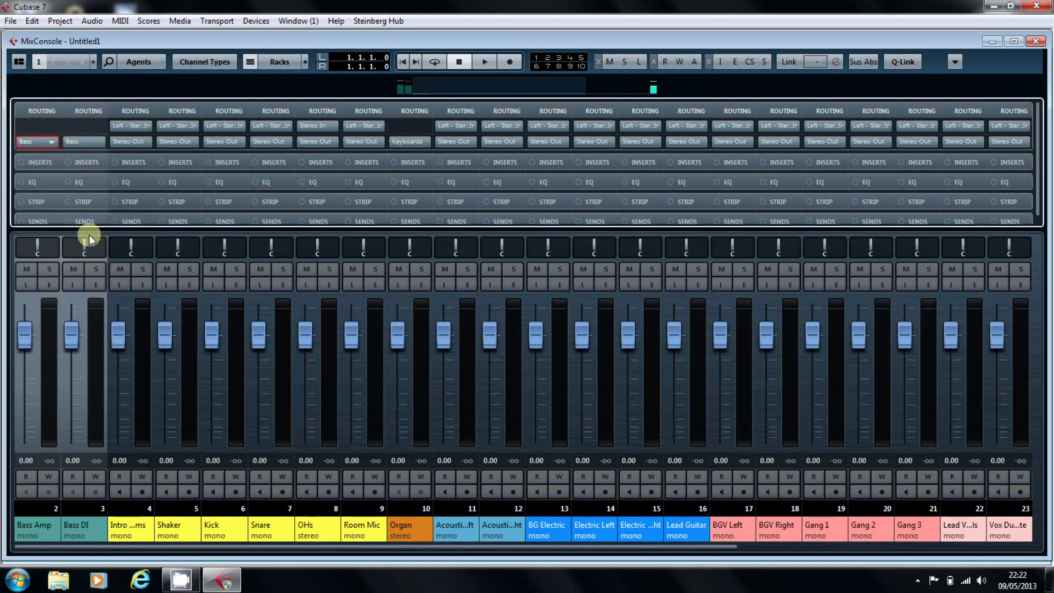
Step: Select channels 4–9 up to Room Mic, then set their inputs to No Bus and their outputs to Groups > Drums
left_click(146, 425)
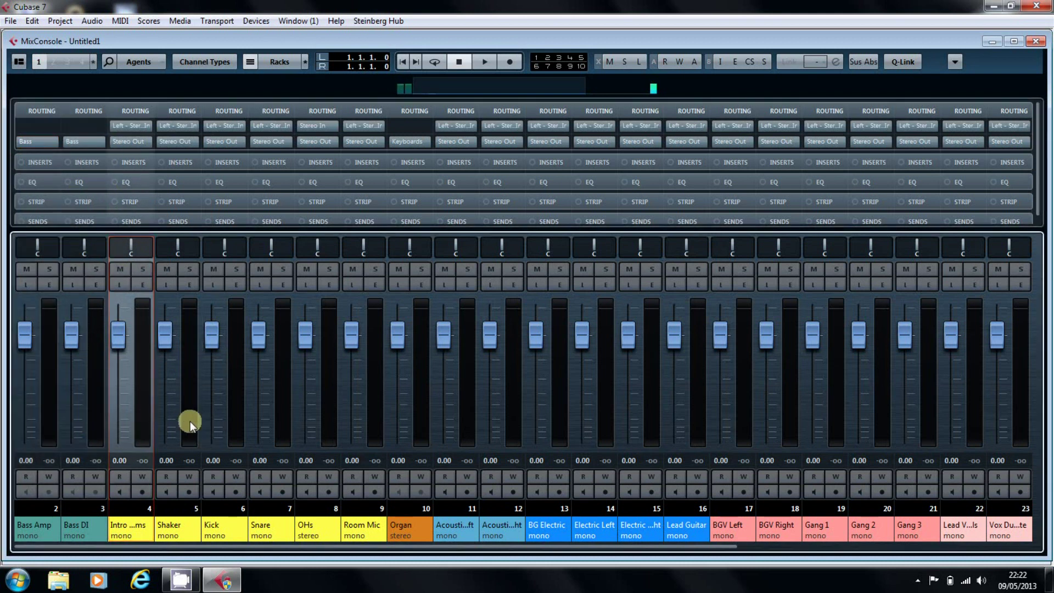
left_click(377, 422, "shift")
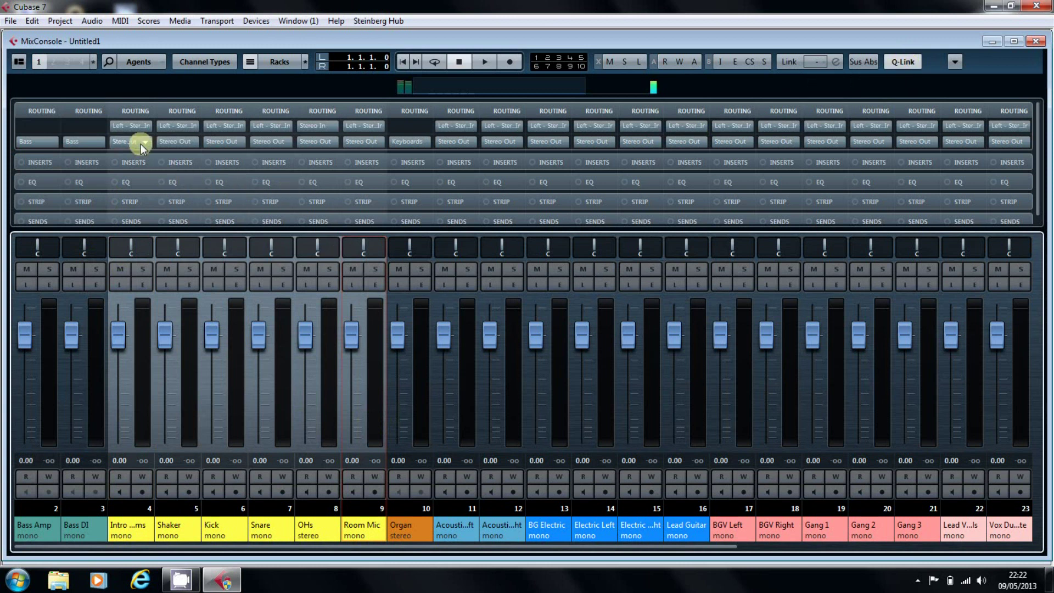
left_click(144, 125)
left_click(141, 167)
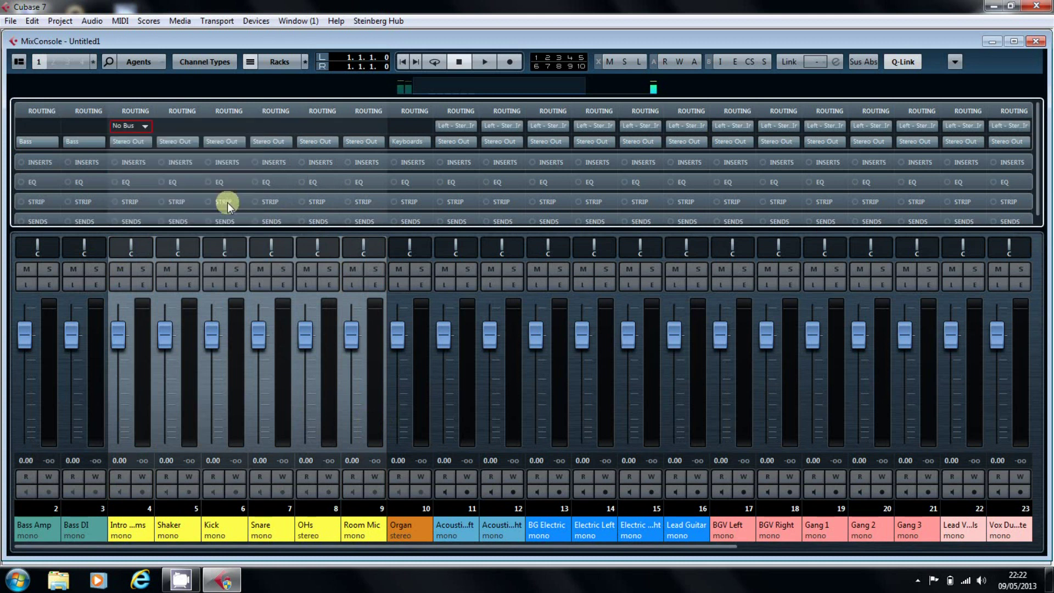
left_click(147, 141)
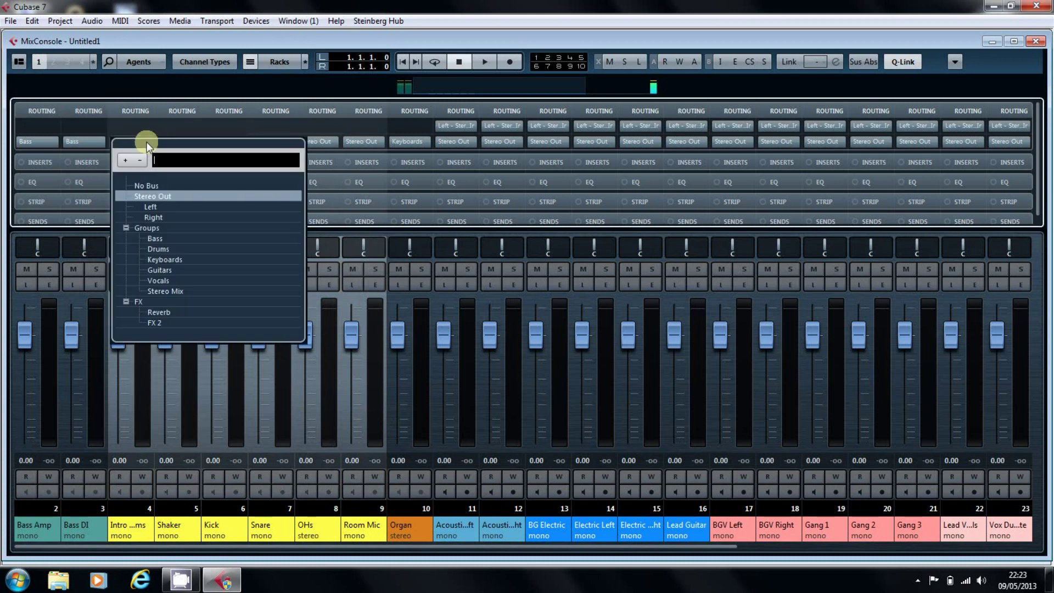
left_click(158, 248)
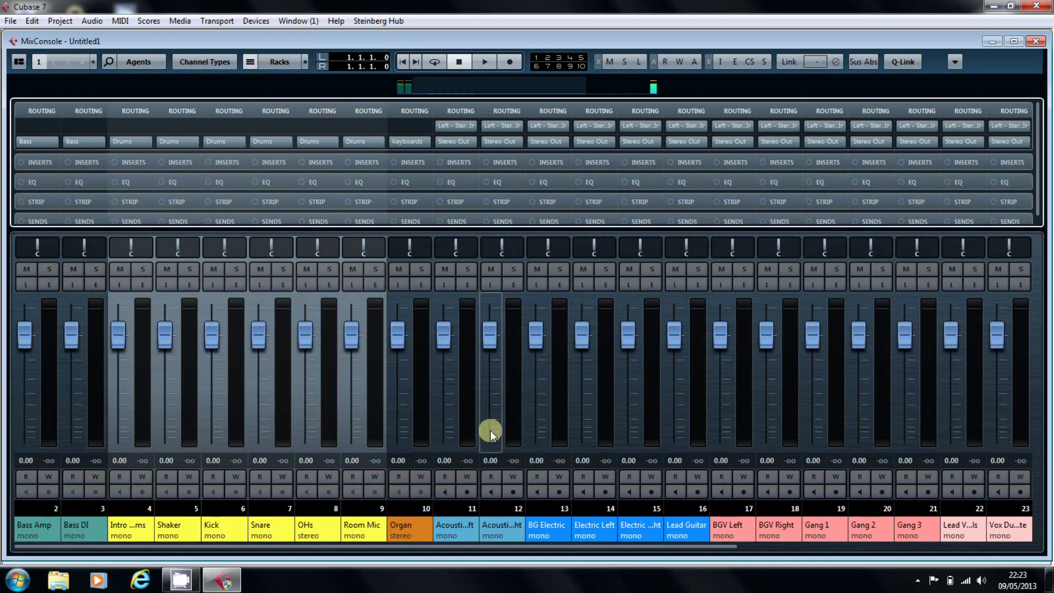
Step: Select guitar channels 11–16 with Q-Link on, then set inputs to No Bus and outputs to Groups > Guitars
left_click(471, 425)
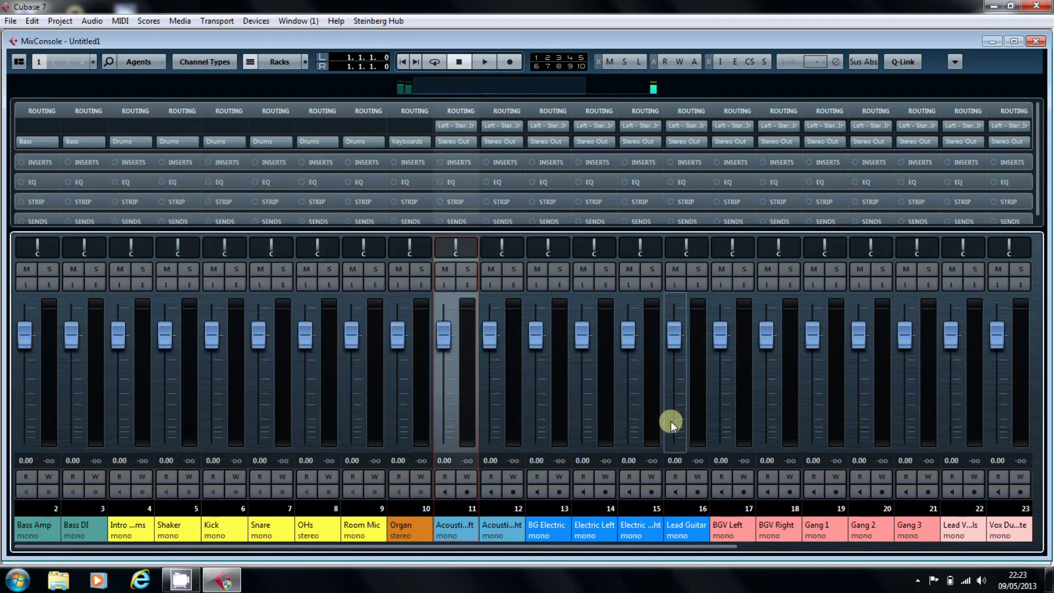
left_click(698, 418, "shift")
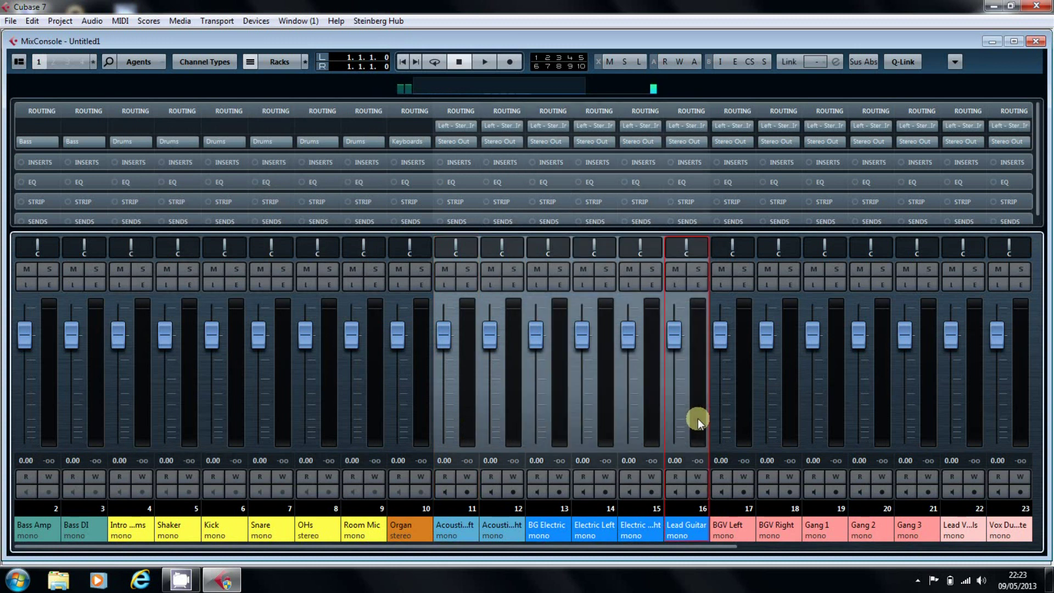
left_click(907, 64)
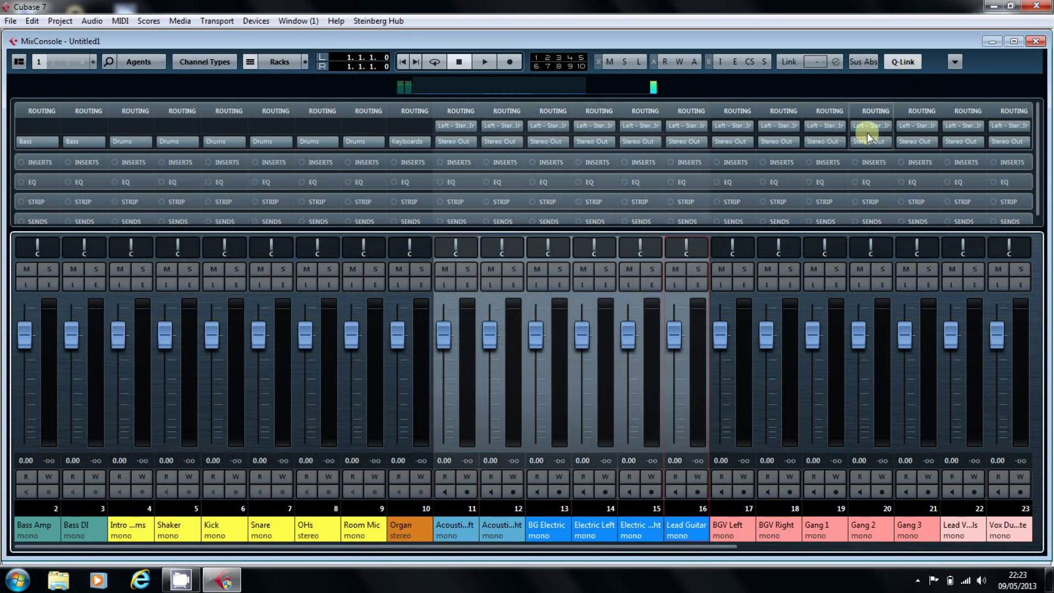
left_click(471, 127)
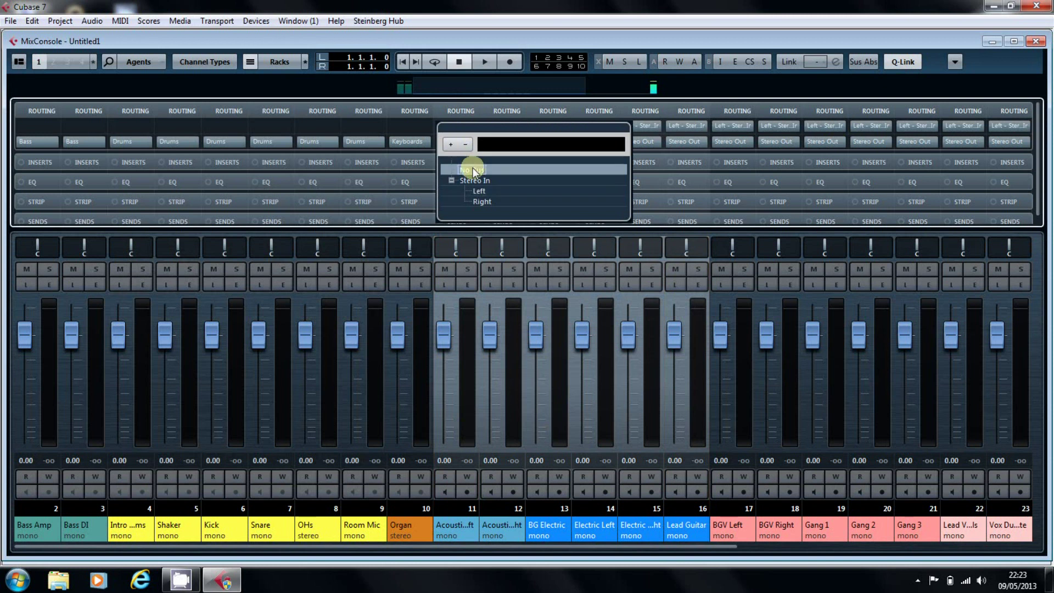
left_click(473, 167)
left_click(470, 143)
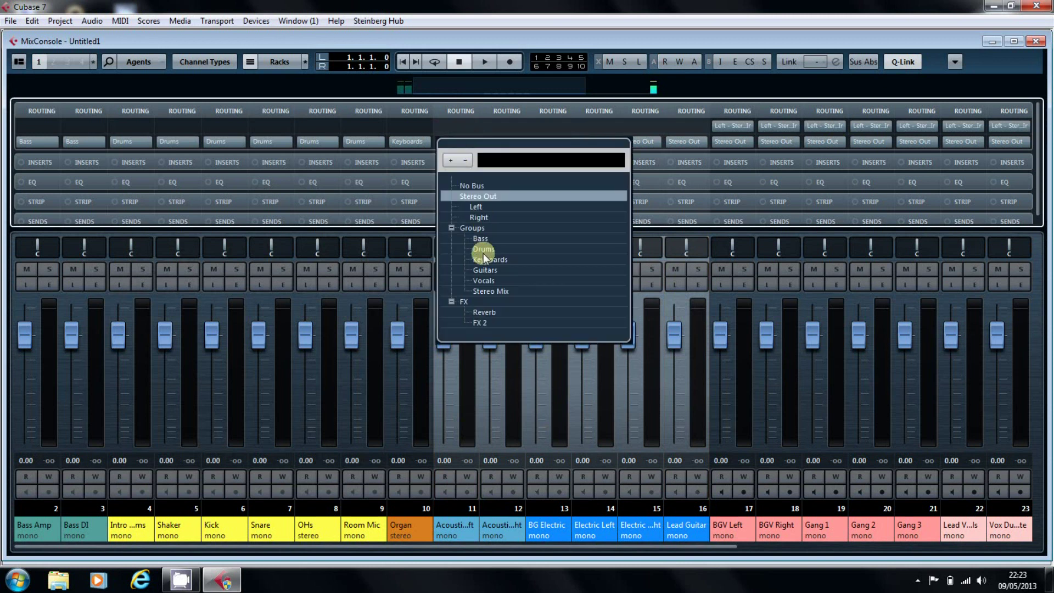
left_click(483, 269)
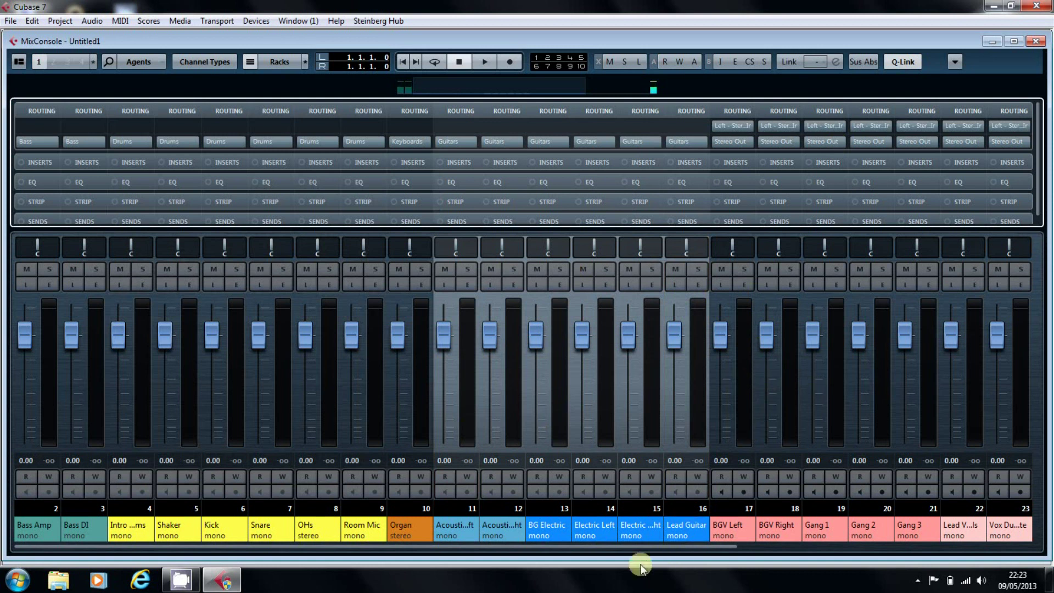
Step: Select the seven vocal channels from BGV Left to channel 23, then set inputs to No Bus and outputs to Vocals
left_click_drag(618, 551, 846, 575)
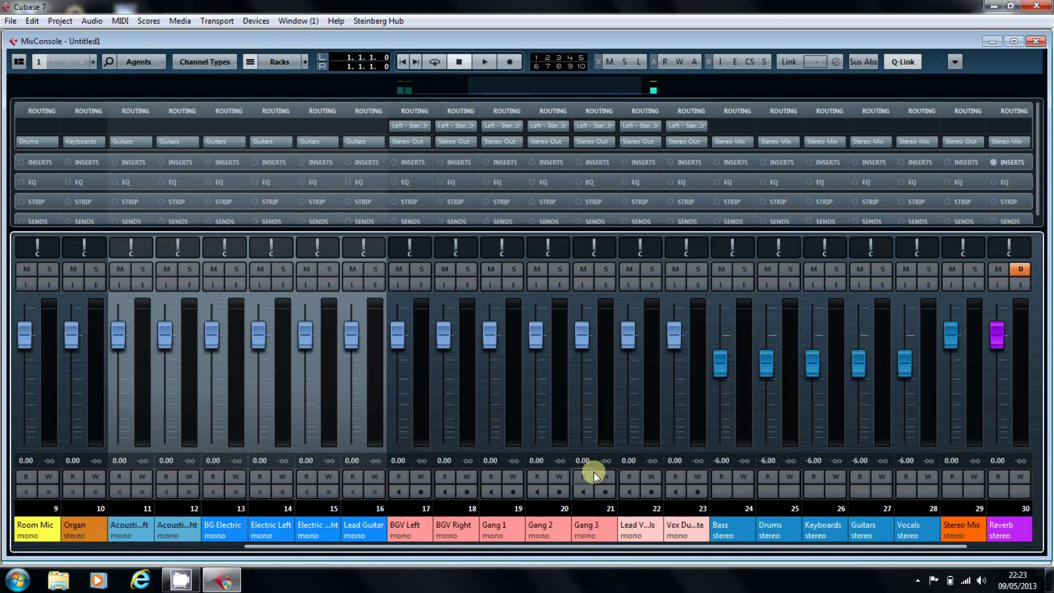
left_click(421, 427)
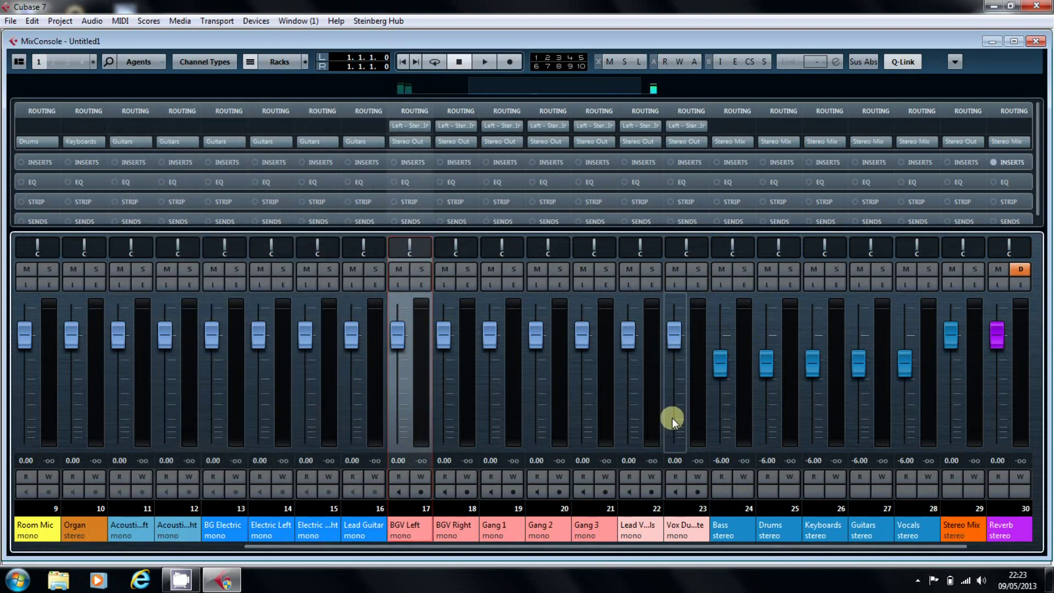
left_click(701, 418, "shift")
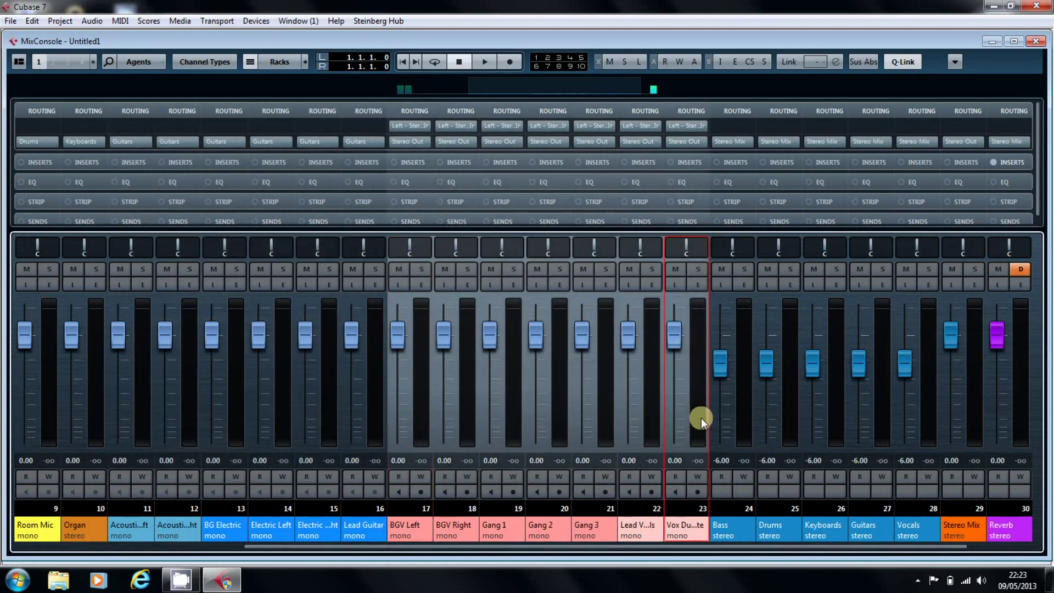
left_click(424, 128)
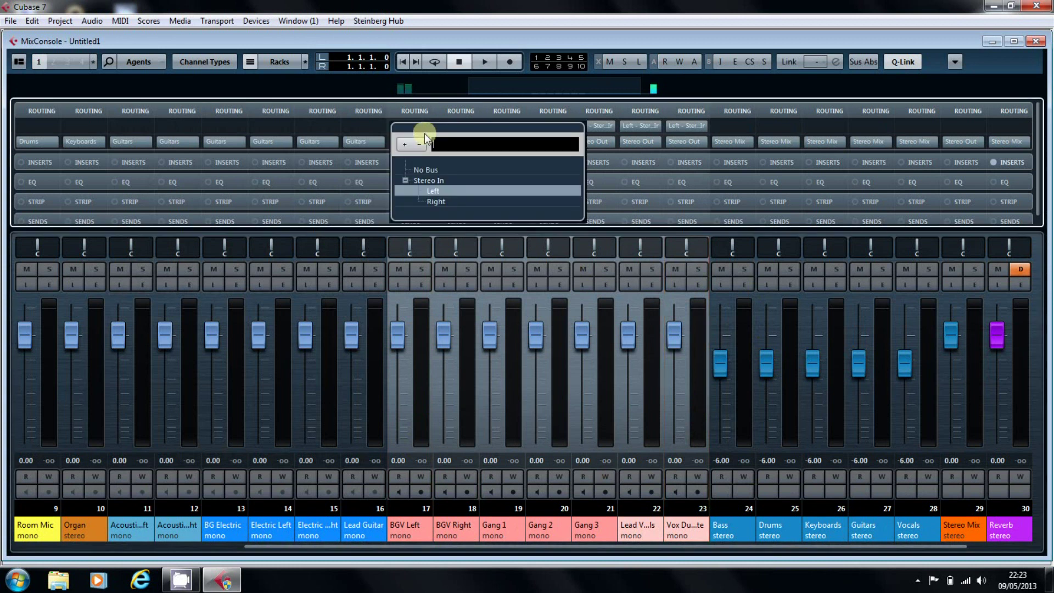
left_click(431, 171)
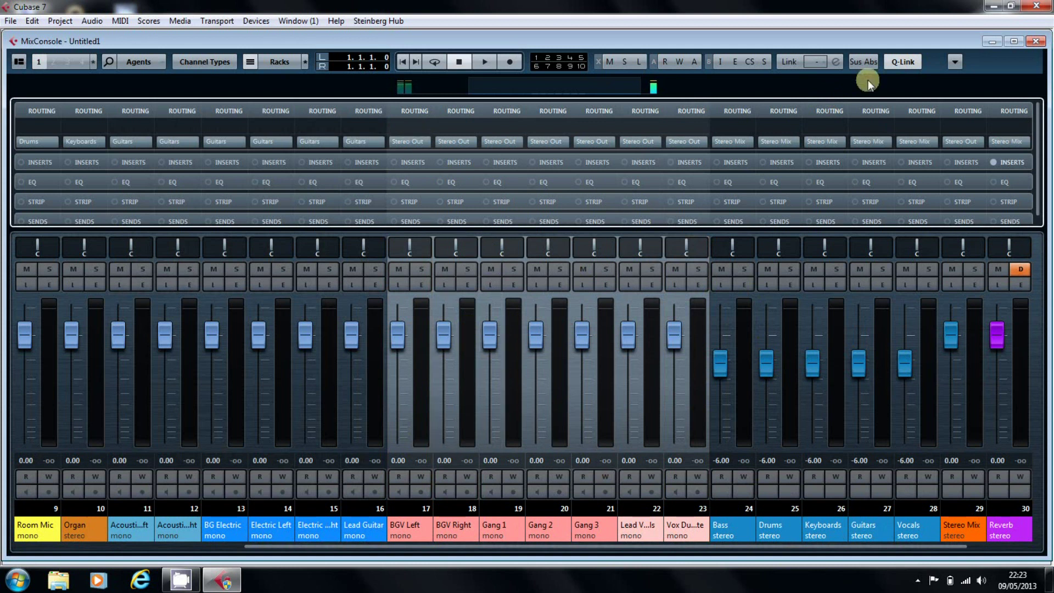
left_click(426, 140)
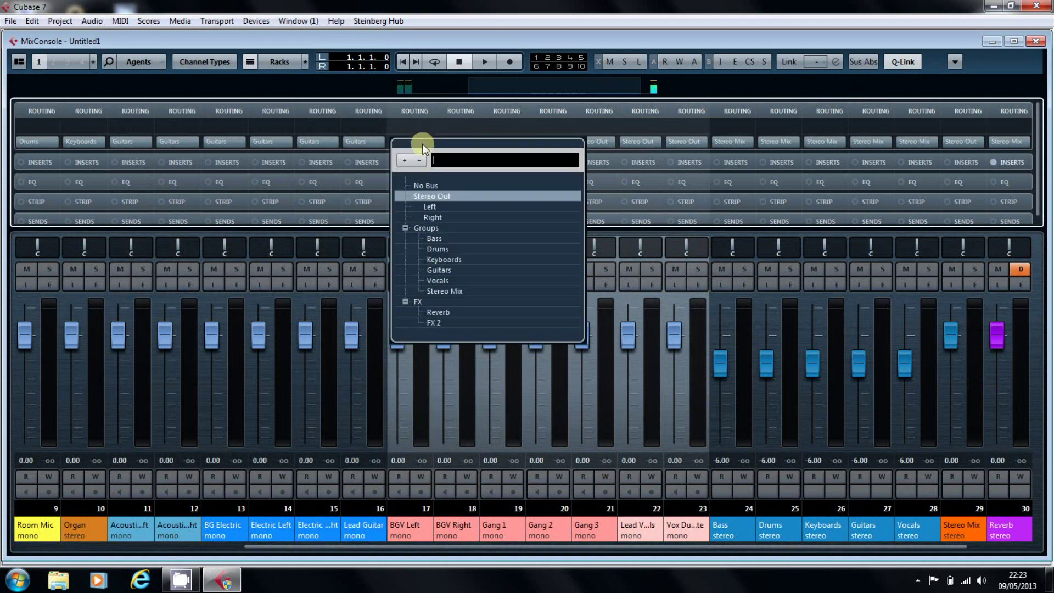
left_click(443, 281)
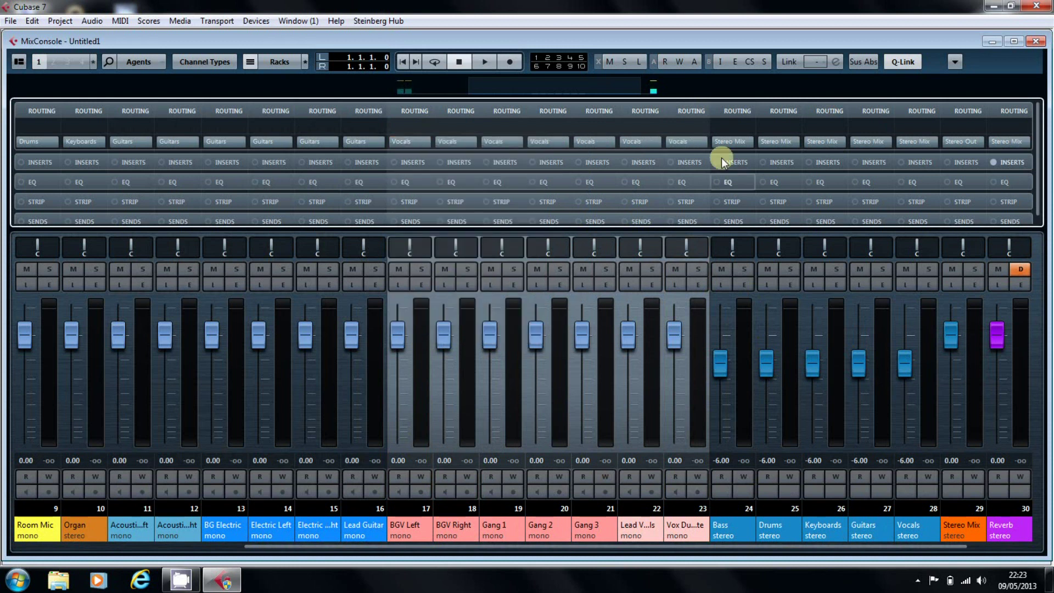